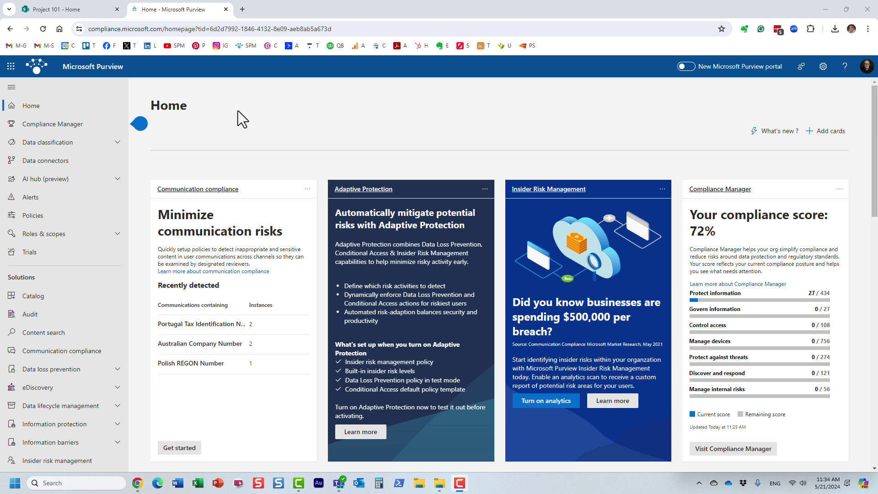
# - Expand Data lifecycle management in the left navigation and open its Microsoft 365 overview
pyautogui.scroll(-2, 118, 297)
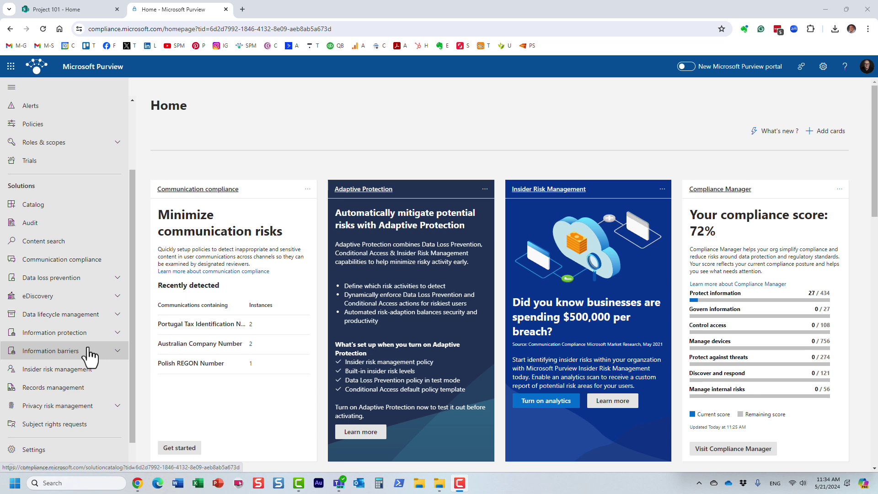
pyautogui.click(90, 315)
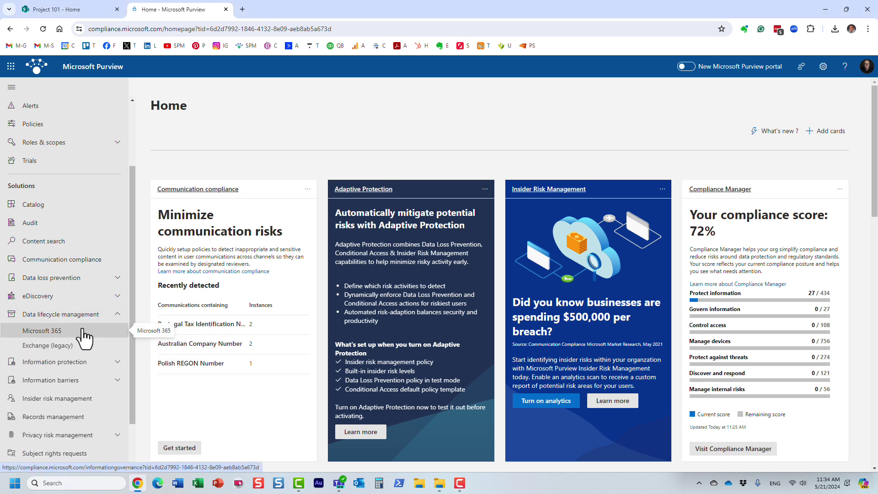
pyautogui.click(83, 333)
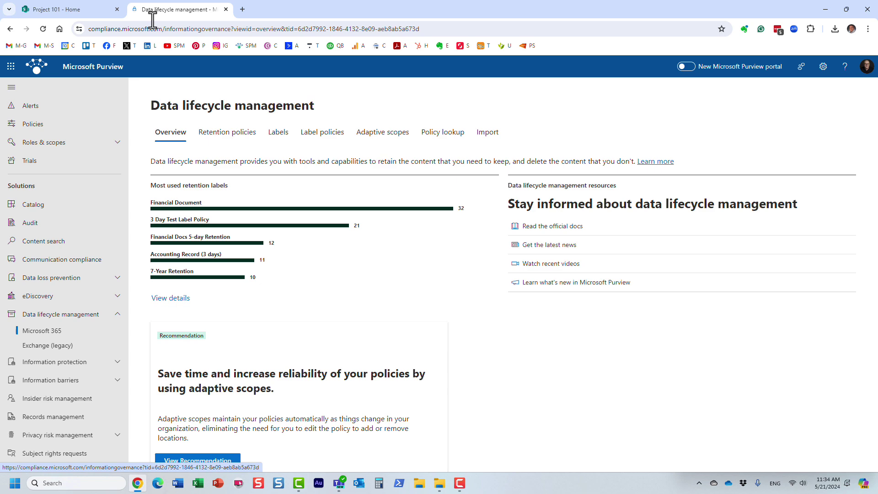
# - Glance at the Project 101 SharePoint site, then return to Data lifecycle management
pyautogui.click(86, 10)
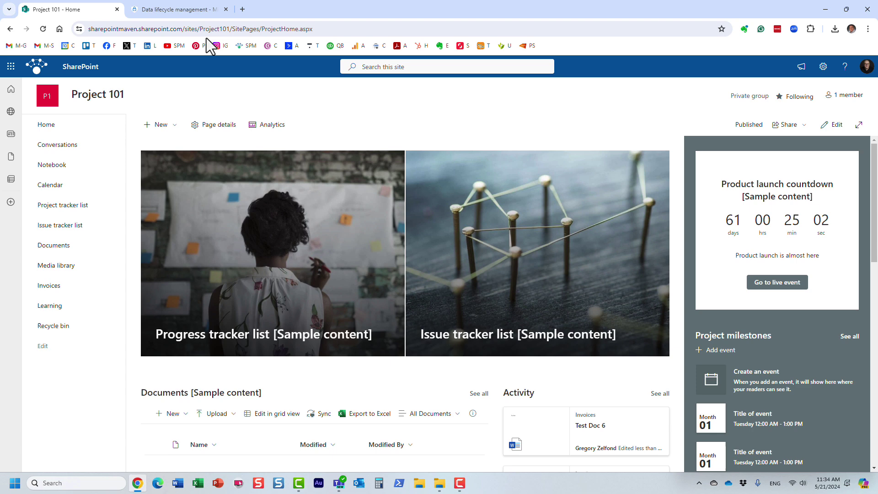
pyautogui.click(181, 10)
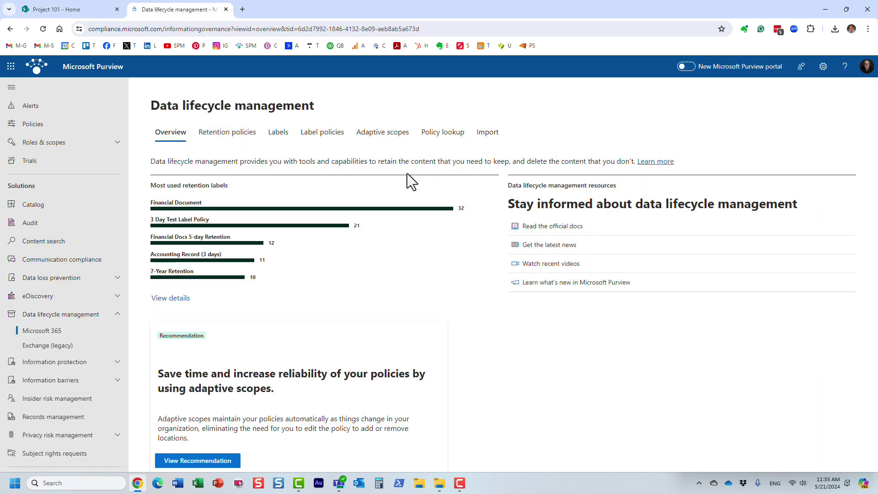
# - Start a new retention policy named 'Test' for the full directory and make it Static
pyautogui.click(225, 137)
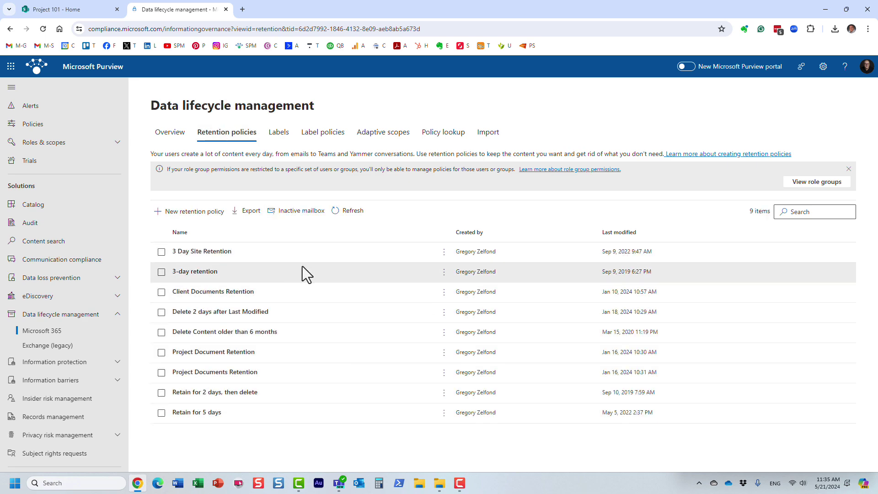
pyautogui.click(191, 212)
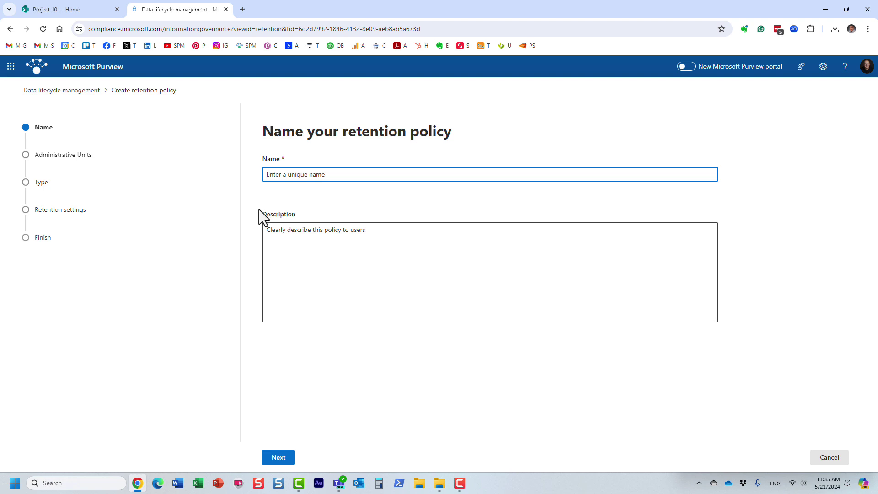
pyautogui.write('Test')
pyautogui.click(275, 461)
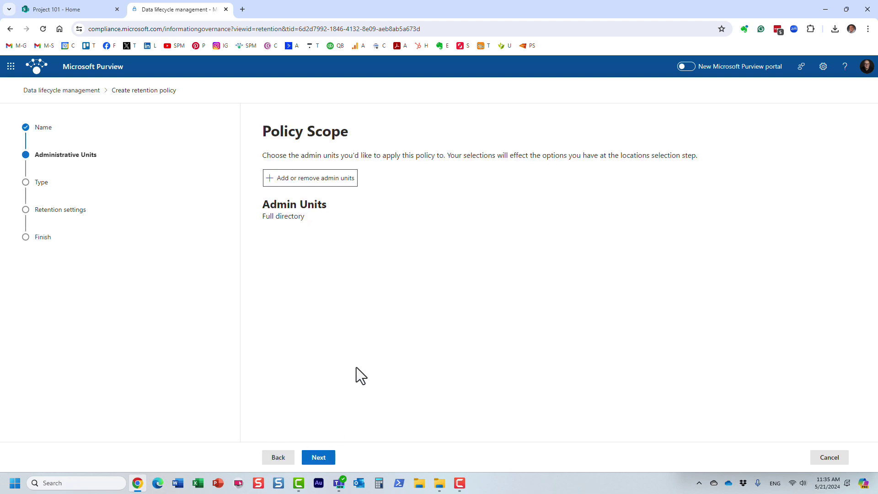
pyautogui.click(322, 459)
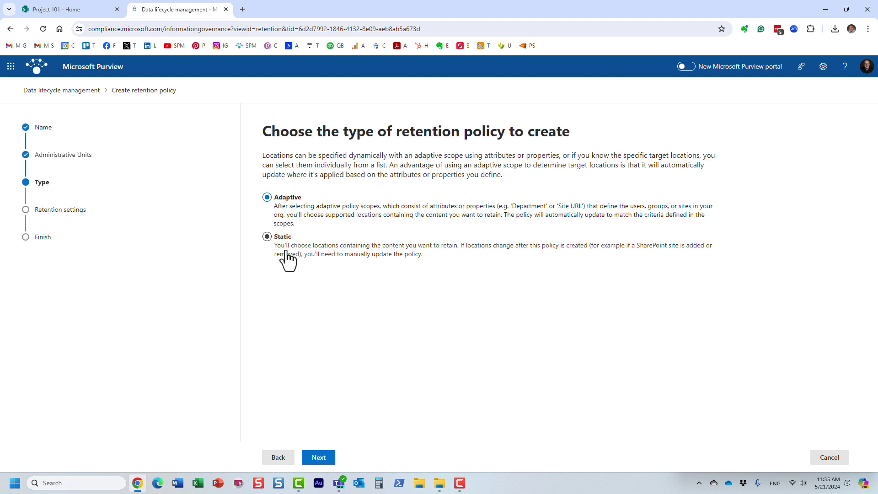
pyautogui.click(267, 236)
pyautogui.click(327, 460)
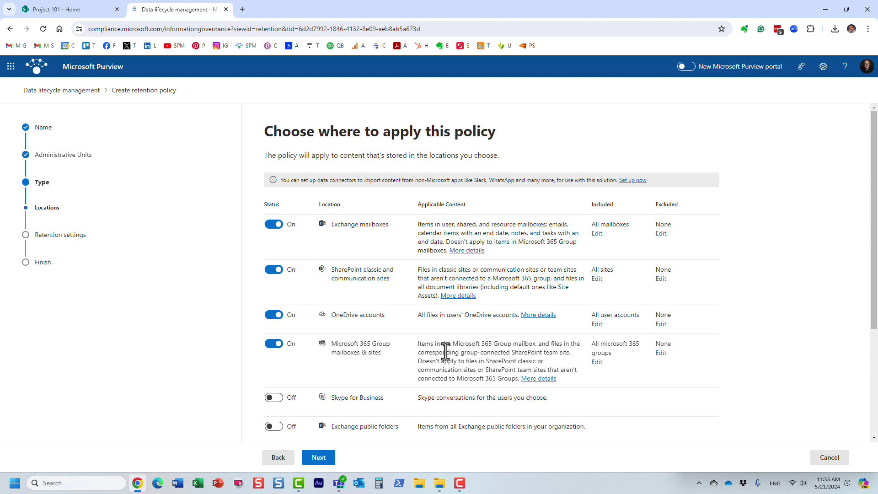
# - Turn off Exchange, Microsoft 365 Group and OneDrive locations, then edit the included SharePoint sites
pyautogui.click(274, 224)
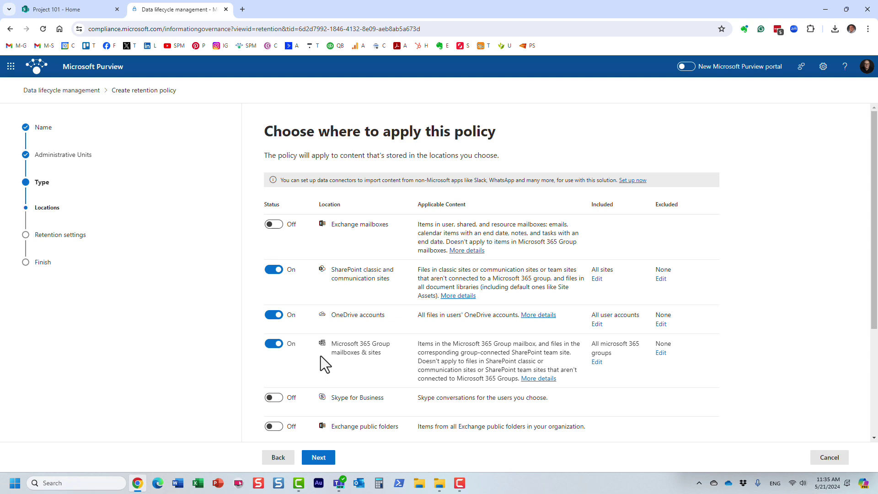
pyautogui.click(273, 344)
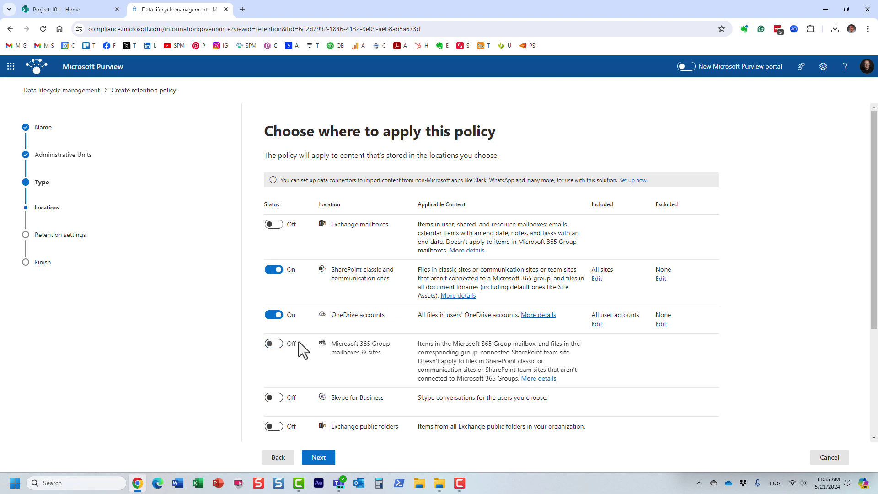
pyautogui.click(274, 315)
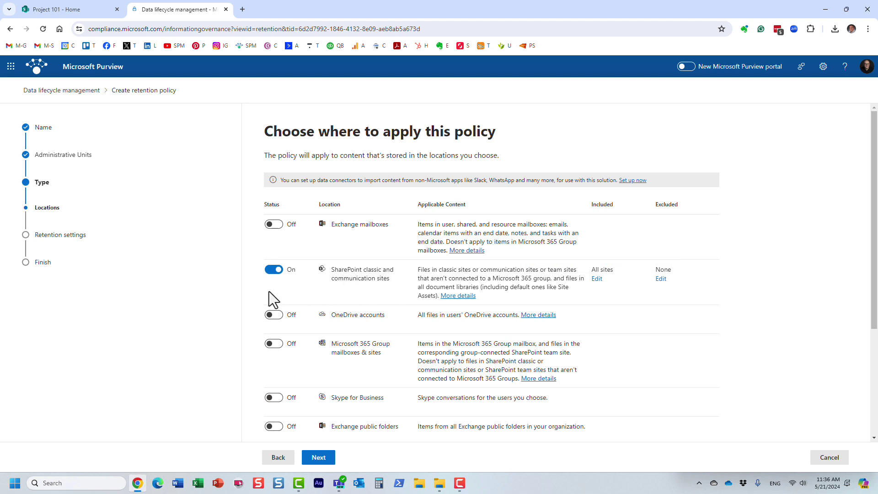
pyautogui.click(596, 278)
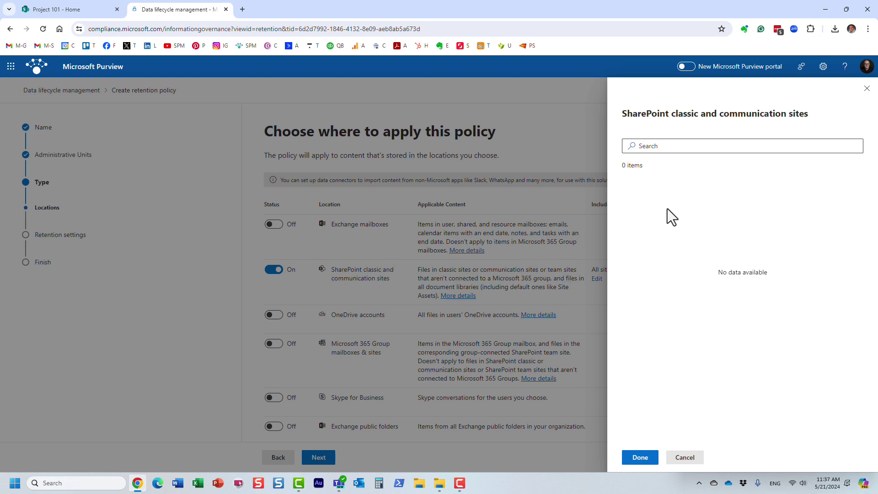
# - Search the site list for the pasted Project101 URL, check the address, then cancel unchanged
pyautogui.click(658, 146)
pyautogui.write('https://sharepointmaven.sharepoint.com/sites/Project101')
pyautogui.press('Return')
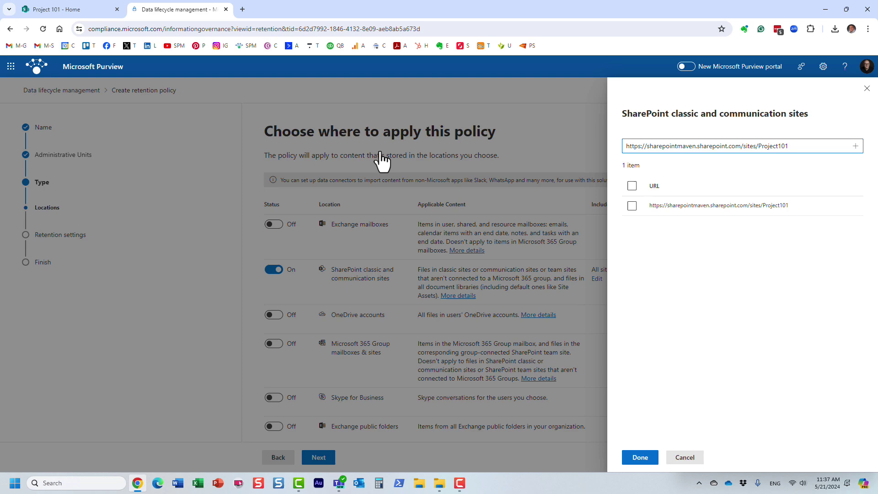
pyautogui.click(72, 10)
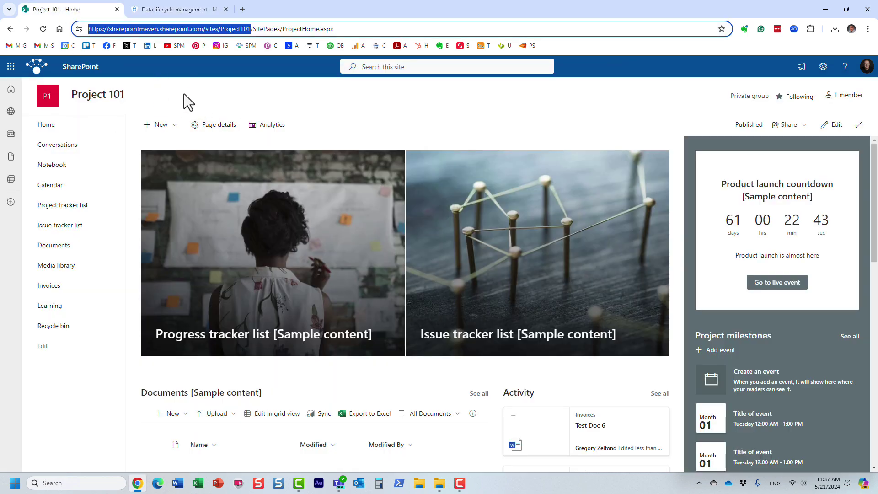
pyautogui.click(188, 8)
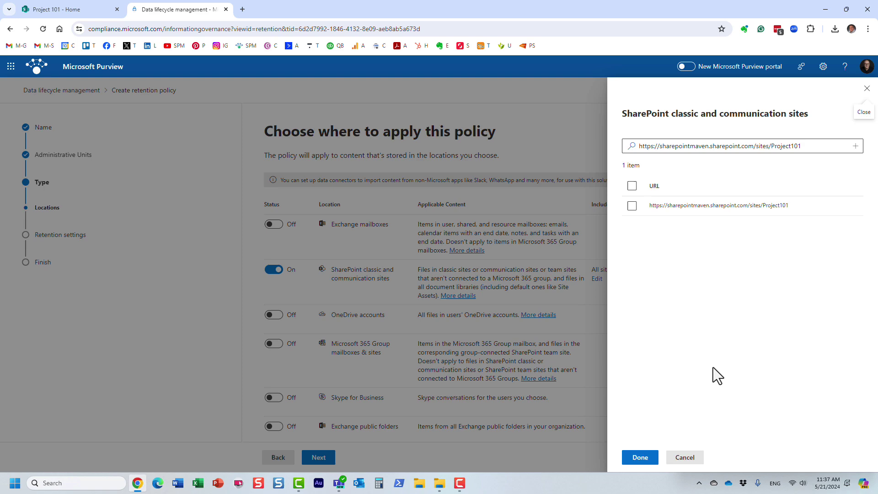
pyautogui.click(684, 457)
# - Change the policy type to Adaptive and continue to the scopes step
pyautogui.click(279, 457)
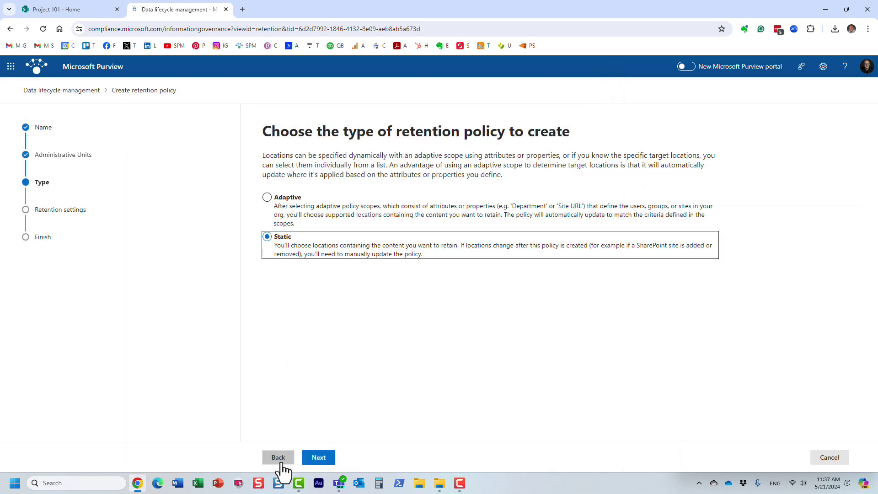
pyautogui.click(268, 197)
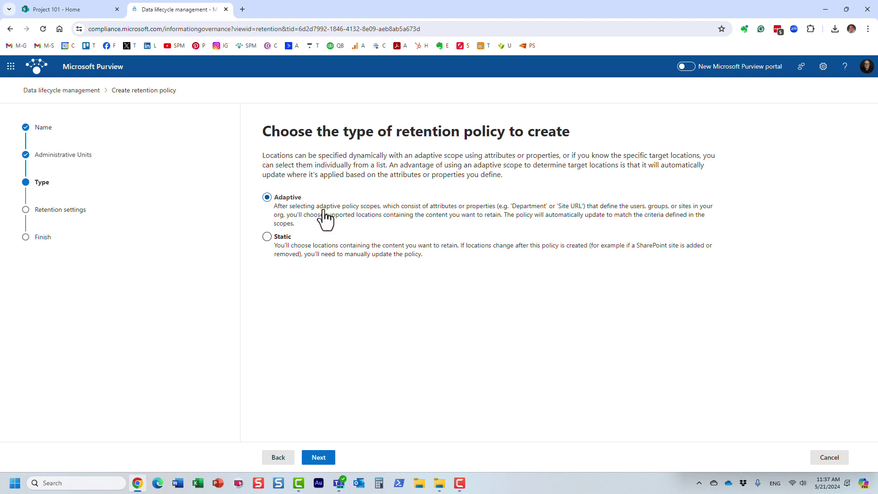
pyautogui.click(319, 457)
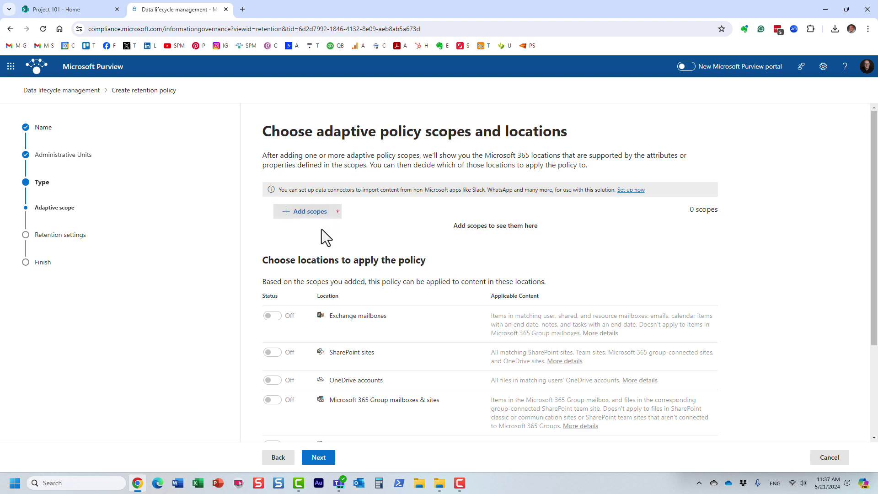
# - Review the available adaptive scopes, including Project Sites, without adding any, then cancel the wizard
pyautogui.click(84, 13)
pyautogui.moveTo(250, 29); pyautogui.dragTo(88, 28)
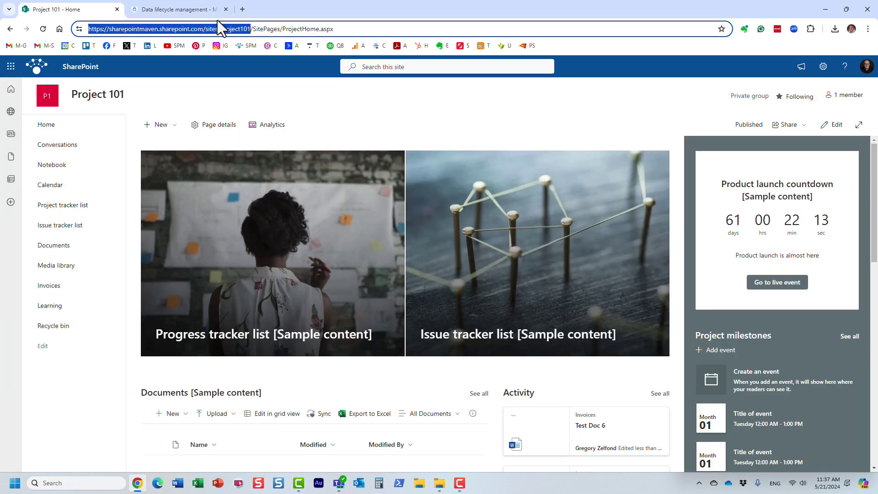
pyautogui.click(186, 8)
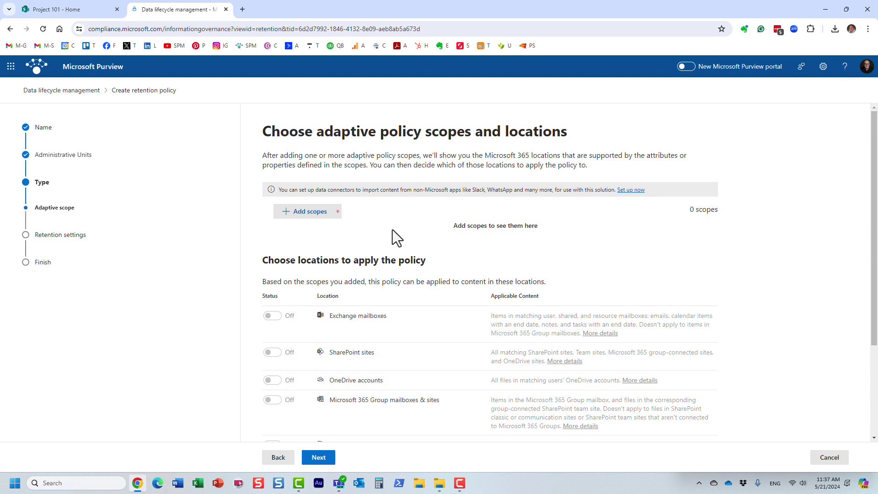
pyautogui.click(287, 212)
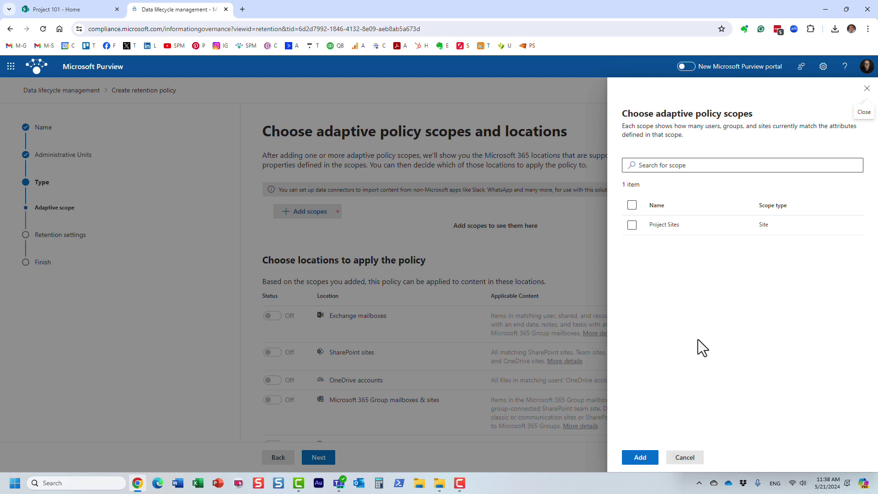
pyautogui.click(685, 458)
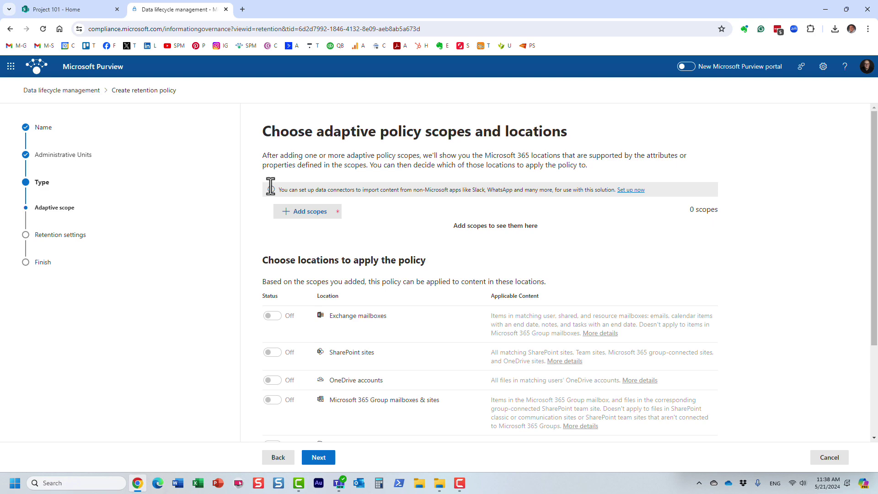
pyautogui.click(834, 458)
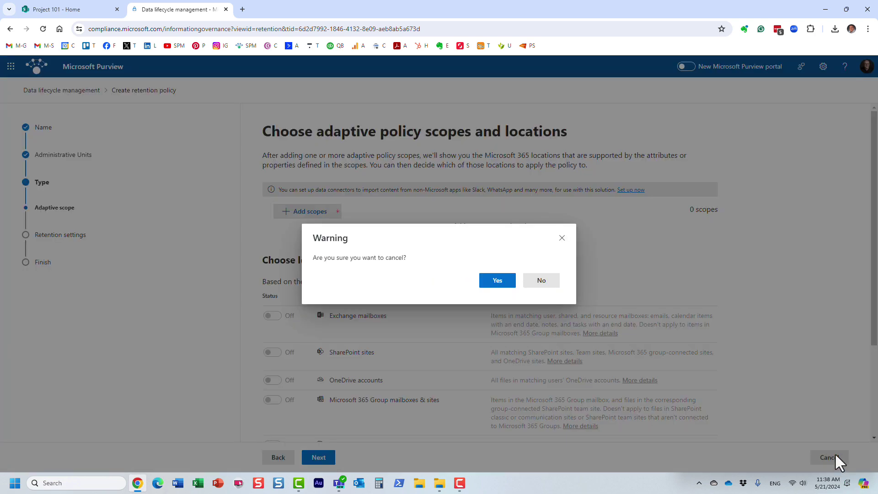
# - Confirm the cancellation and go to Adaptive scopes under Roles & scopes, showing Project Sites
pyautogui.click(502, 285)
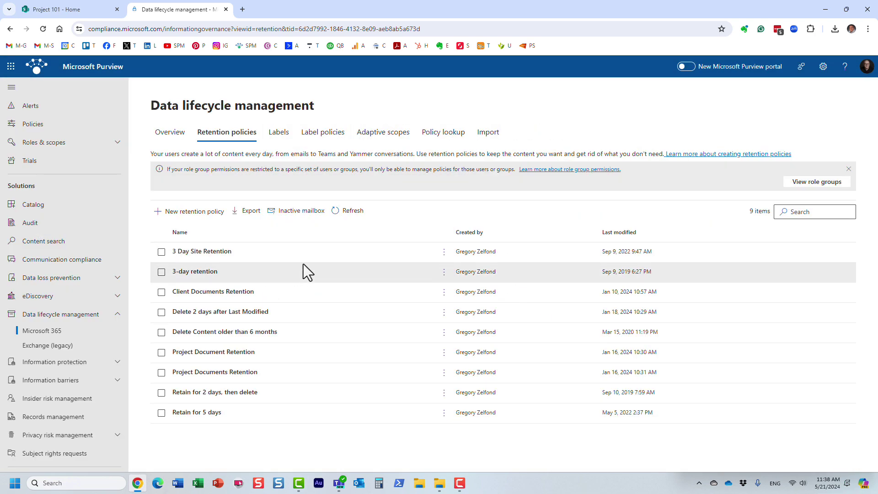
pyautogui.click(389, 137)
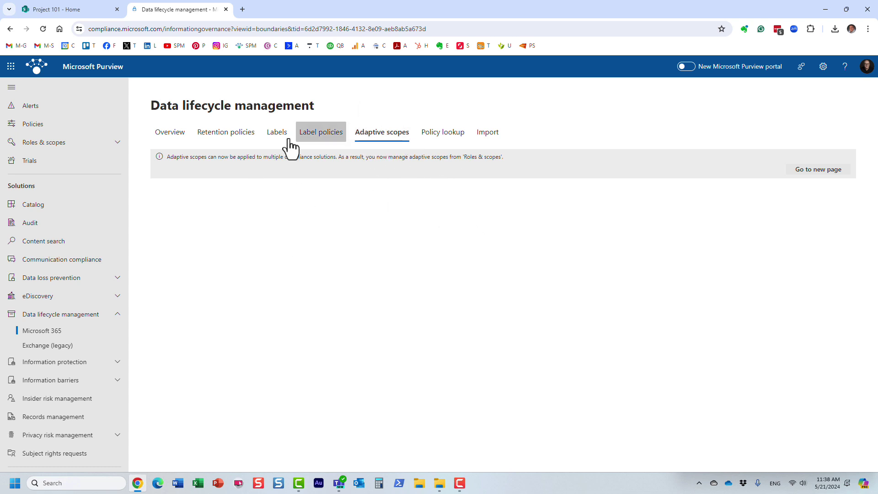
pyautogui.click(63, 145)
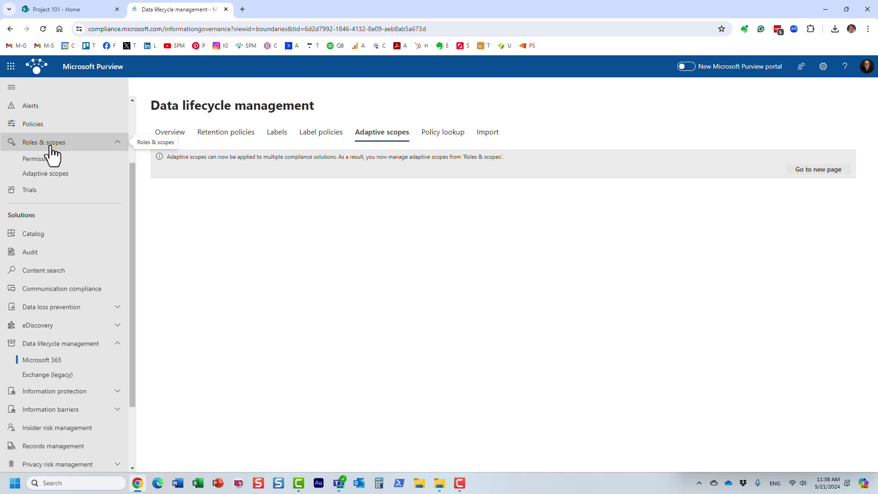
pyautogui.click(54, 175)
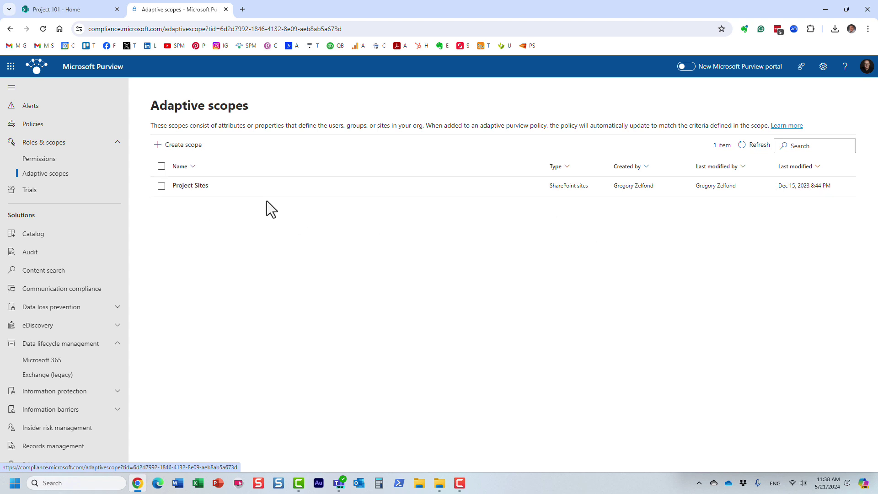
# - Start a new adaptive scope named 'Client Sites' covering the full directory
pyautogui.click(181, 145)
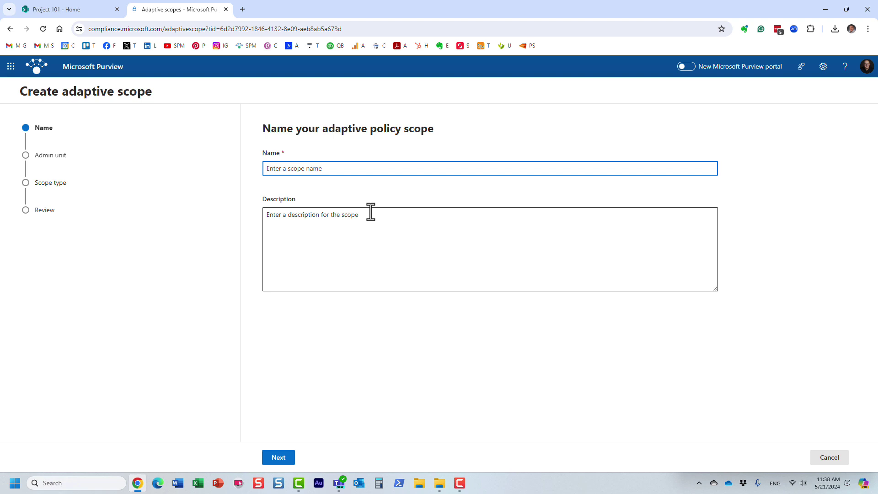
pyautogui.write('Client Sites')
pyautogui.click(289, 463)
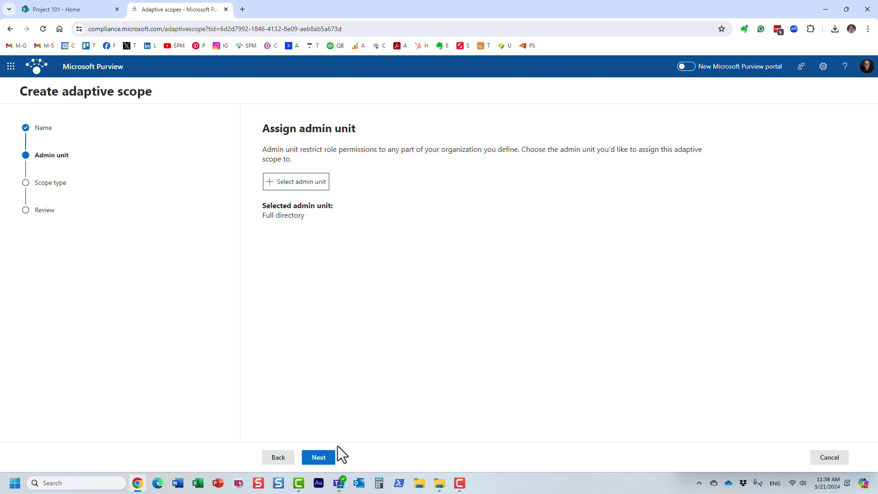
pyautogui.click(328, 461)
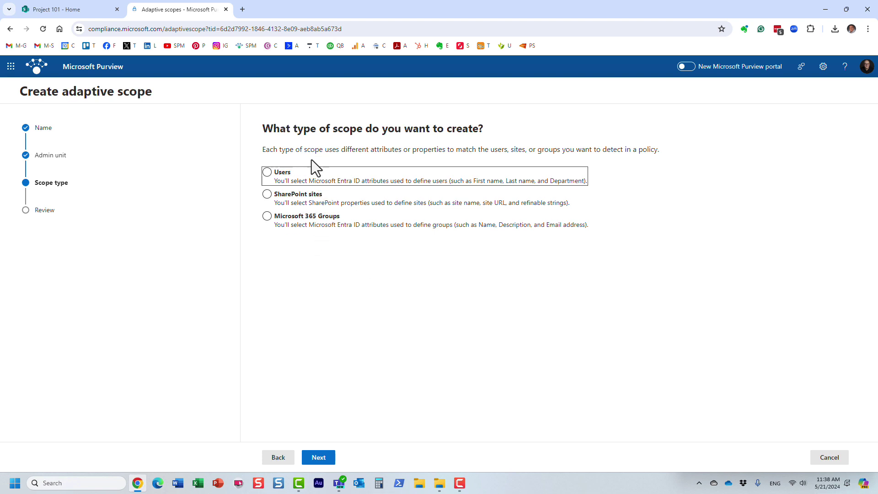
# - Try the Users and Microsoft 365 Groups options, then settle on SharePoint sites as scope type
pyautogui.click(300, 179)
pyautogui.click(307, 192)
pyautogui.click(286, 181)
pyautogui.click(316, 221)
pyautogui.click(78, 10)
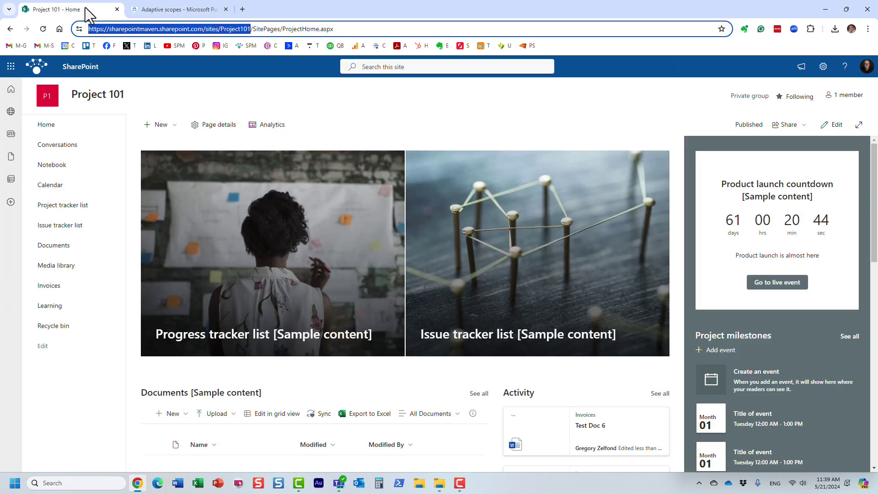
pyautogui.click(178, 12)
pyautogui.click(361, 205)
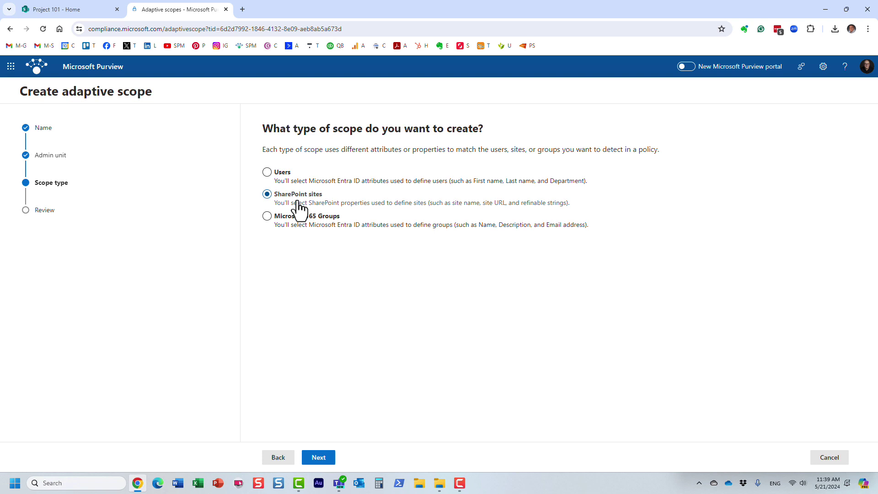
# - At the SharePoint site query step, compare the advanced KQL and simple builders, ending on simple
pyautogui.click(322, 458)
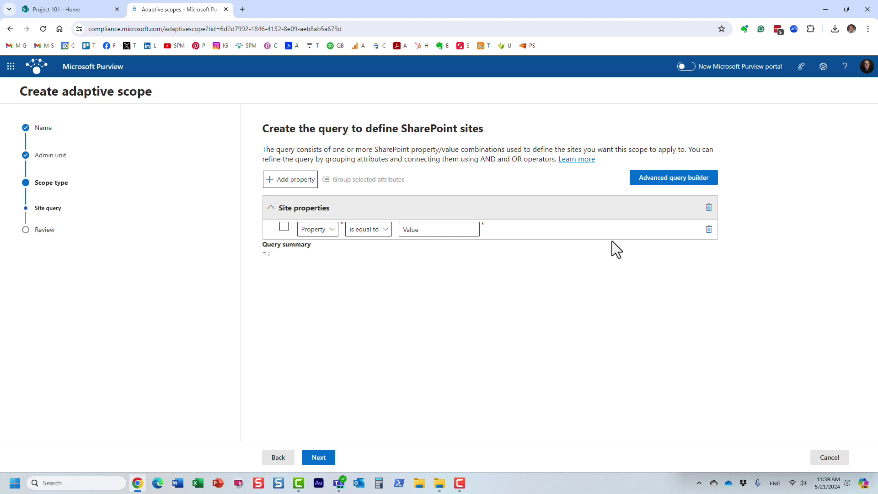
pyautogui.click(648, 183)
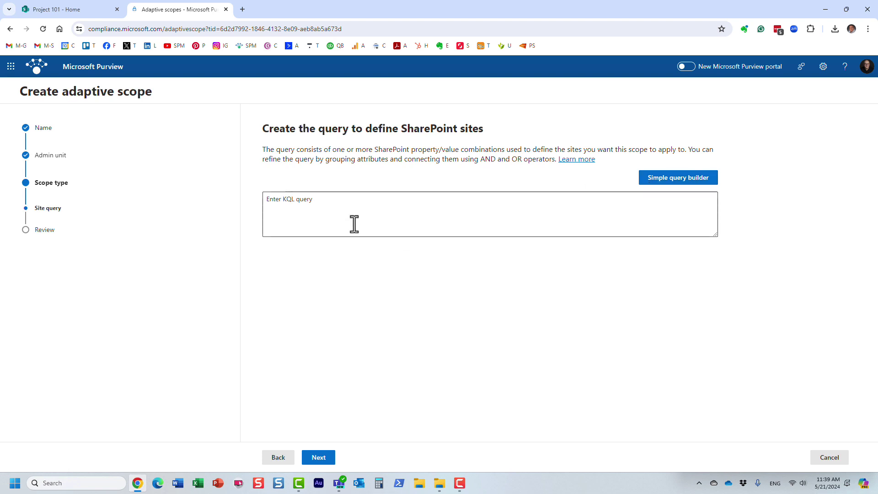
pyautogui.click(680, 182)
pyautogui.click(676, 184)
pyautogui.click(681, 181)
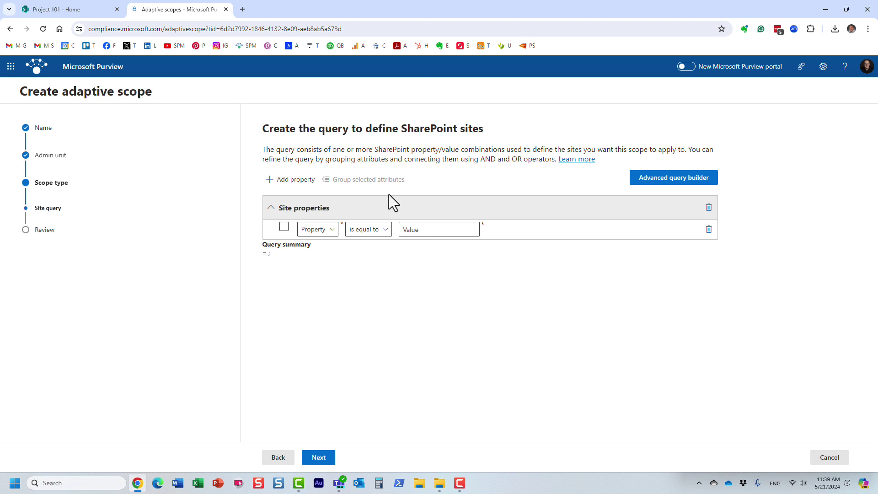
pyautogui.click(327, 234)
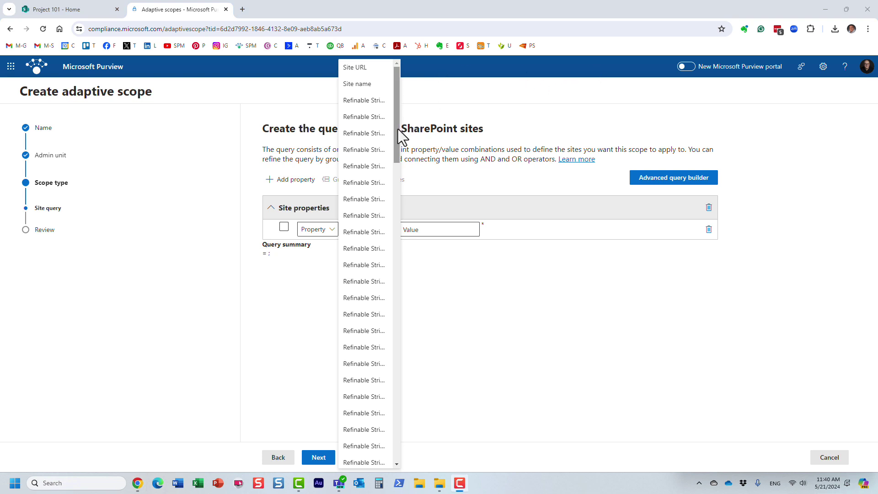
pyautogui.moveTo(398, 129); pyautogui.dragTo(396, 317)
# - Browse the site property list: Site URL, Site name and refinable string properties
pyautogui.click(327, 232)
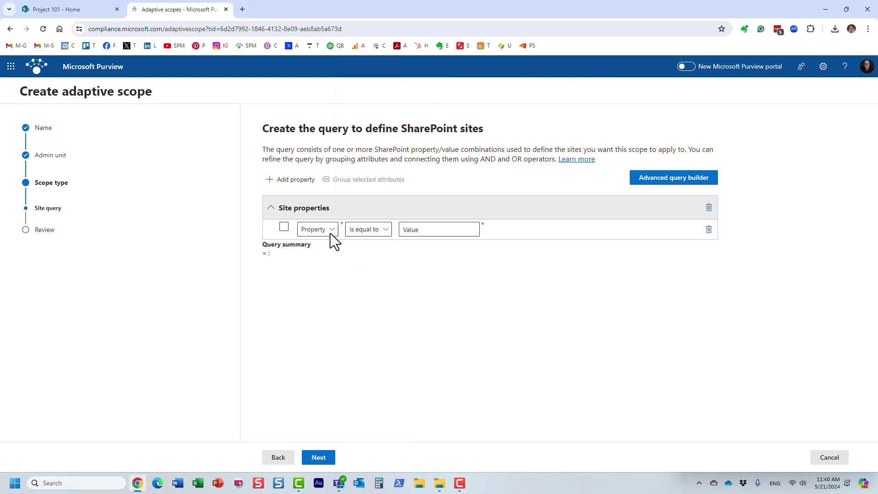
pyautogui.moveTo(394, 159); pyautogui.dragTo(396, 98)
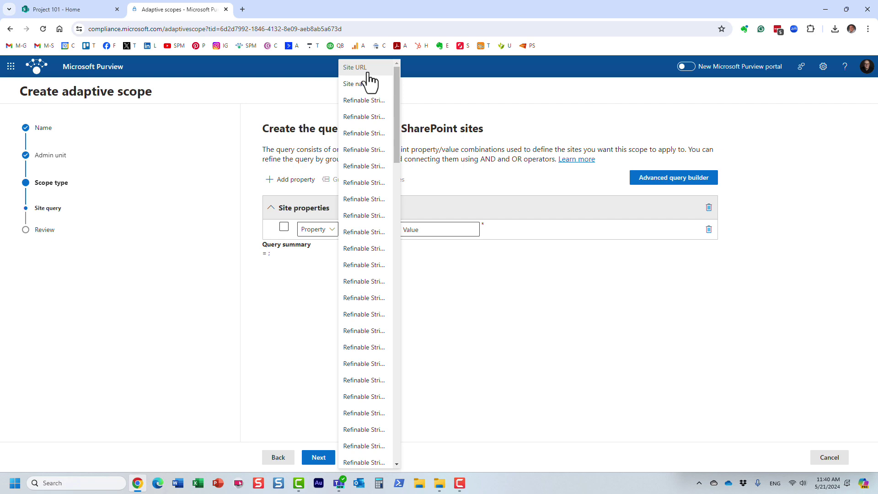
pyautogui.click(88, 14)
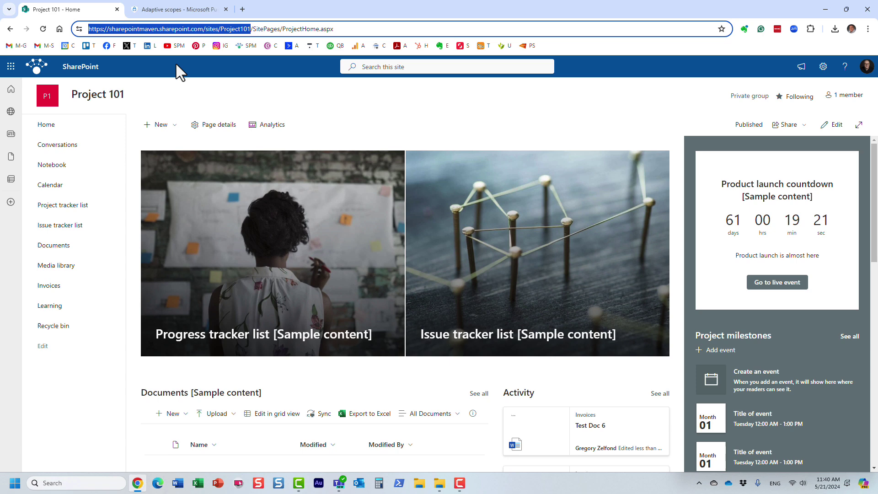
pyautogui.click(328, 104)
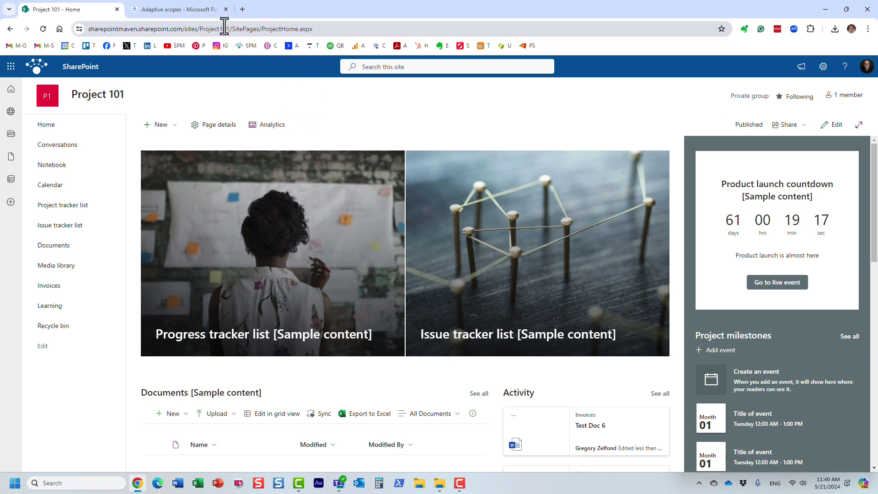
pyautogui.moveTo(230, 26); pyautogui.dragTo(200, 25)
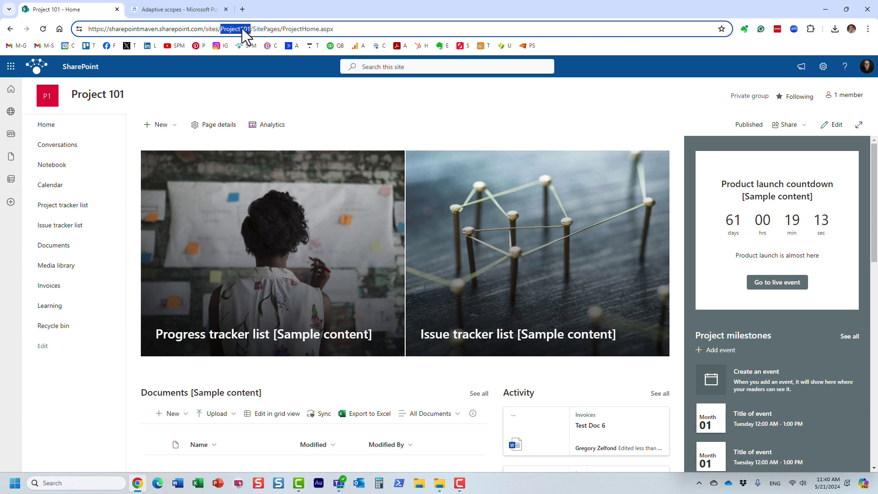
pyautogui.click(188, 9)
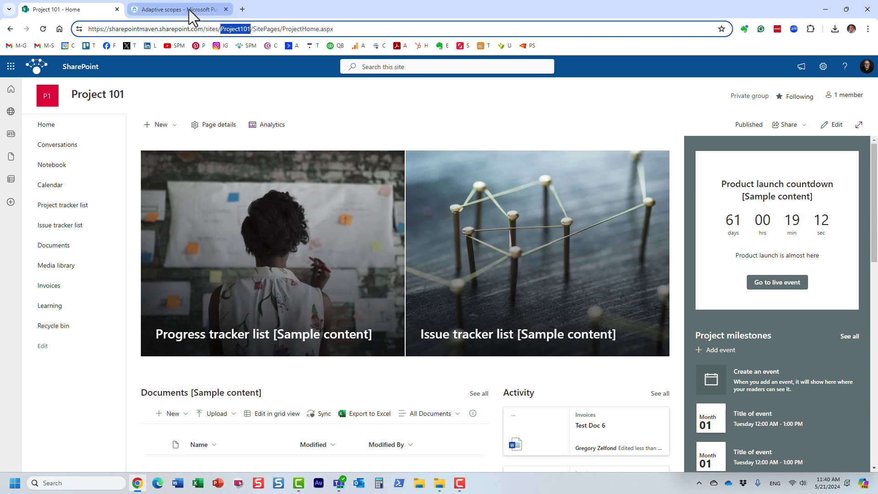
# - Set the first scope condition to Site URL starts with 'Project'
pyautogui.click(325, 229)
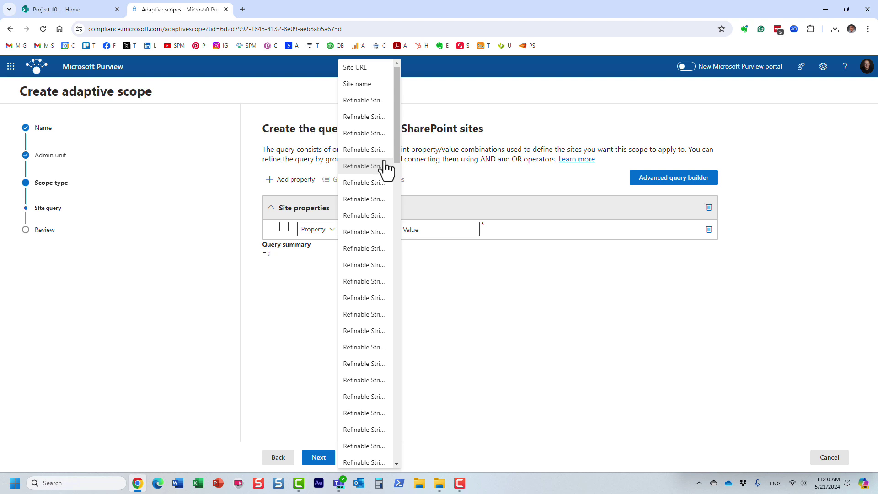
pyautogui.click(373, 71)
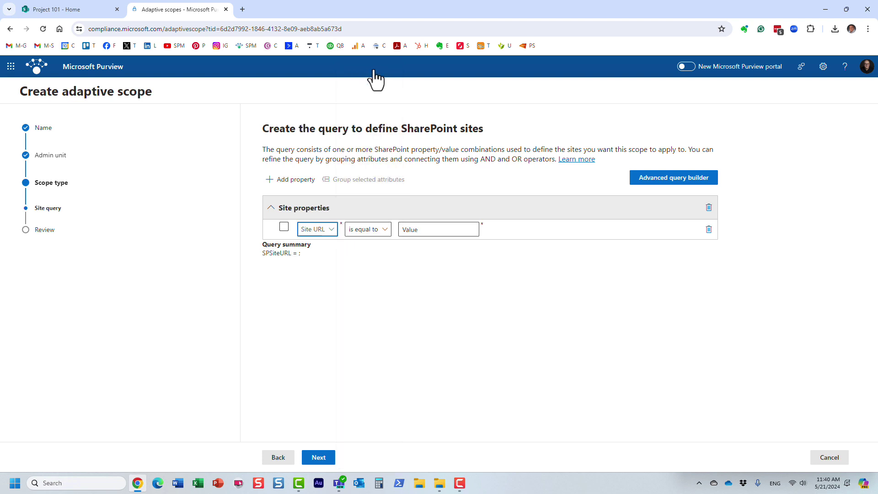
pyautogui.click(384, 231)
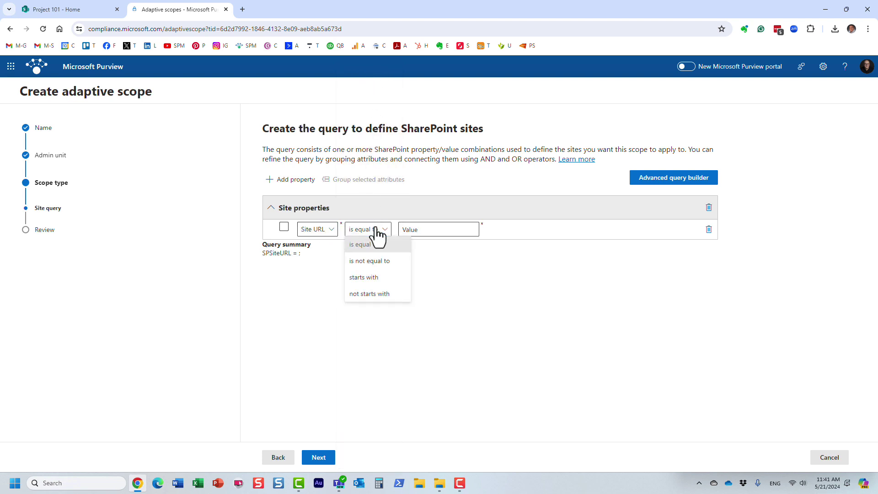
pyautogui.click(379, 278)
pyautogui.click(420, 230)
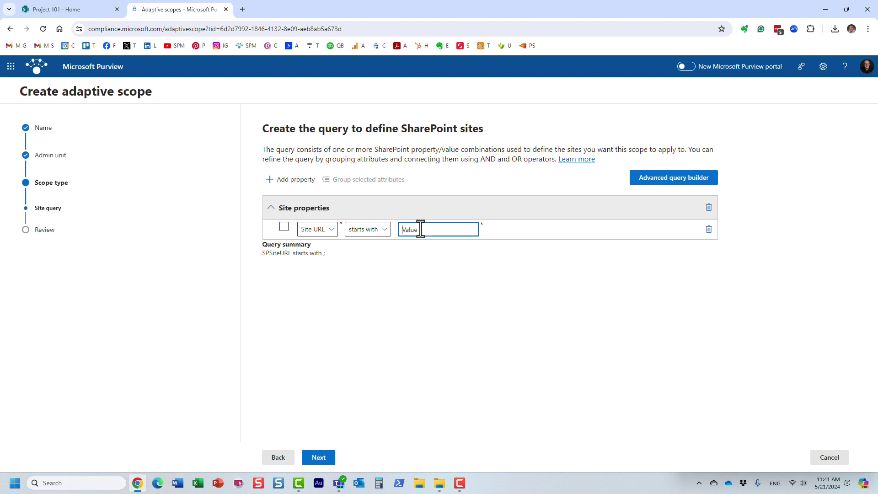
pyautogui.write('Project')
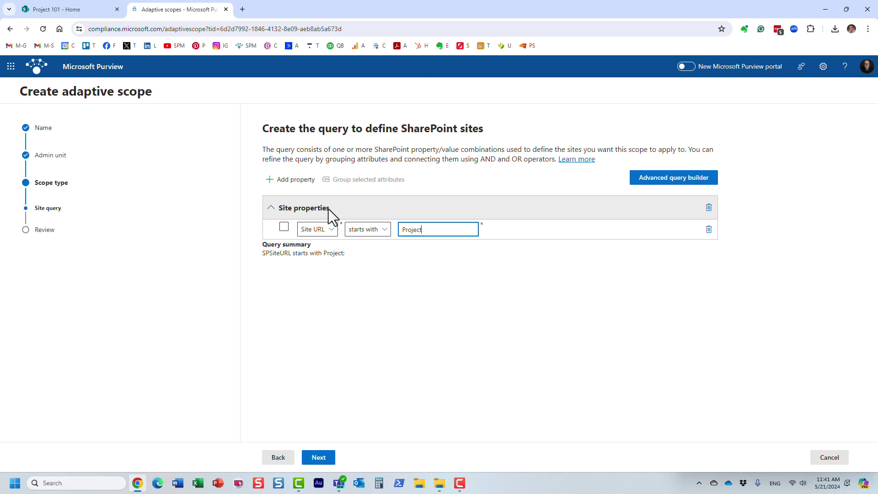
# - Add an Or condition: Site name starts with 'Client'
pyautogui.click(295, 183)
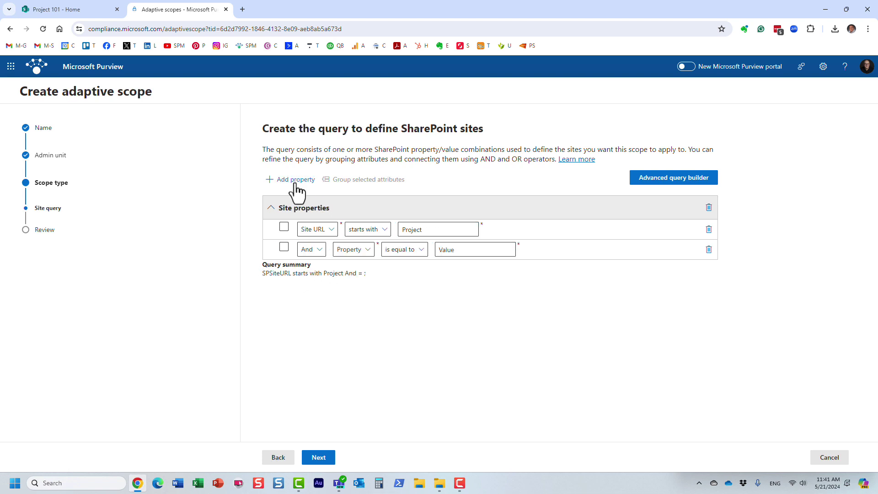
pyautogui.click(320, 251)
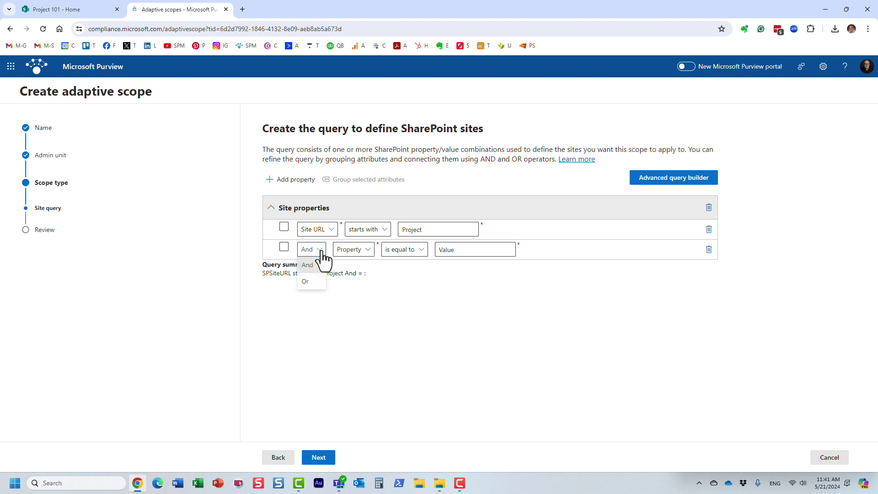
pyautogui.click(314, 284)
pyautogui.click(363, 250)
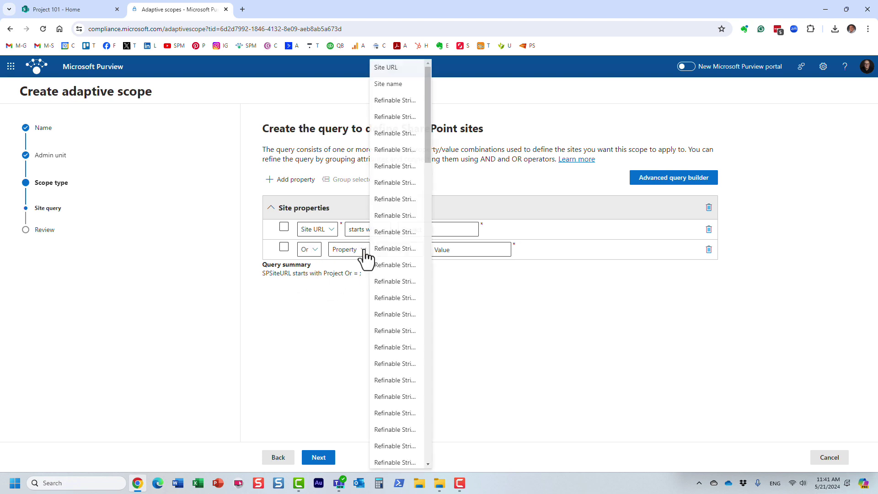
pyautogui.click(388, 84)
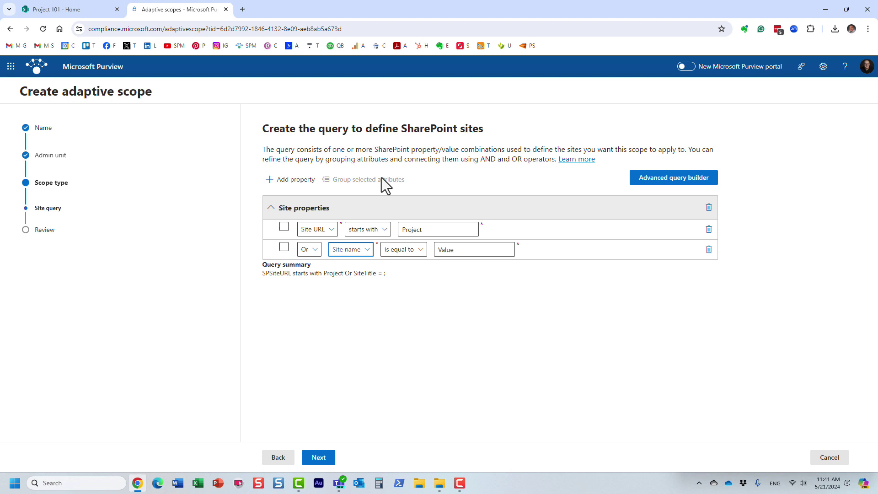
pyautogui.click(445, 249)
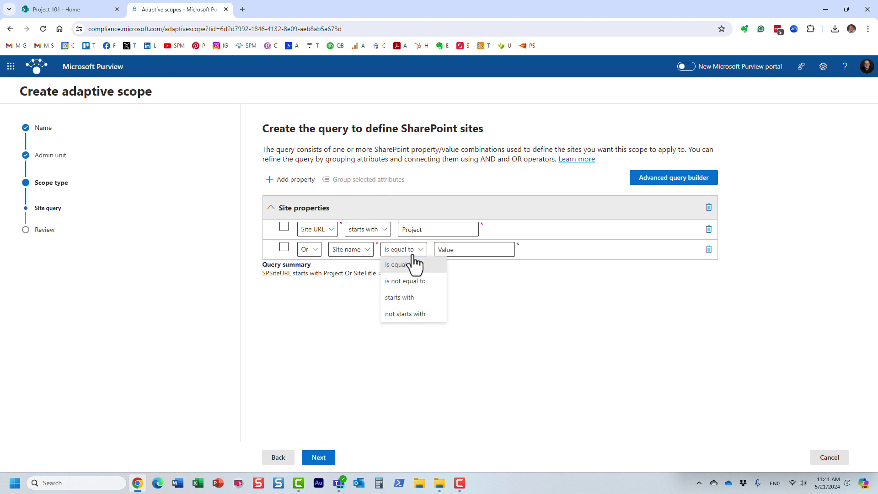
pyautogui.click(407, 297)
pyautogui.click(449, 250)
pyautogui.write('C')
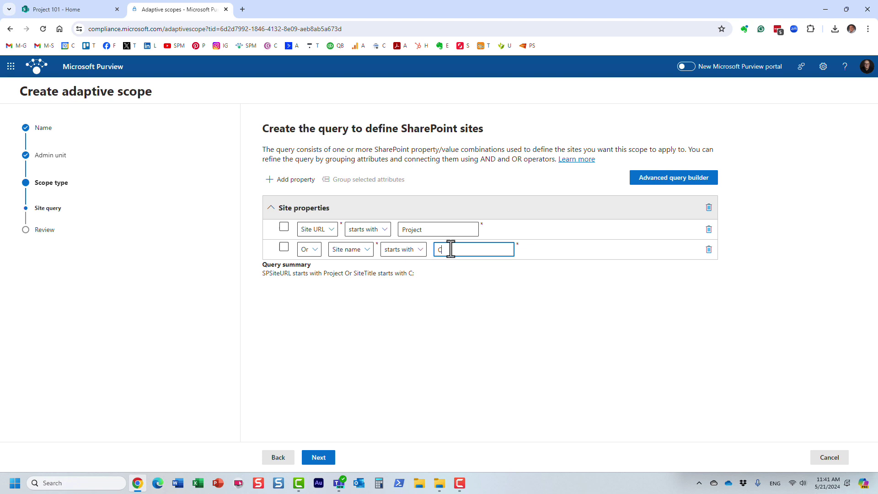
pyautogui.write('lient')
pyautogui.click(319, 458)
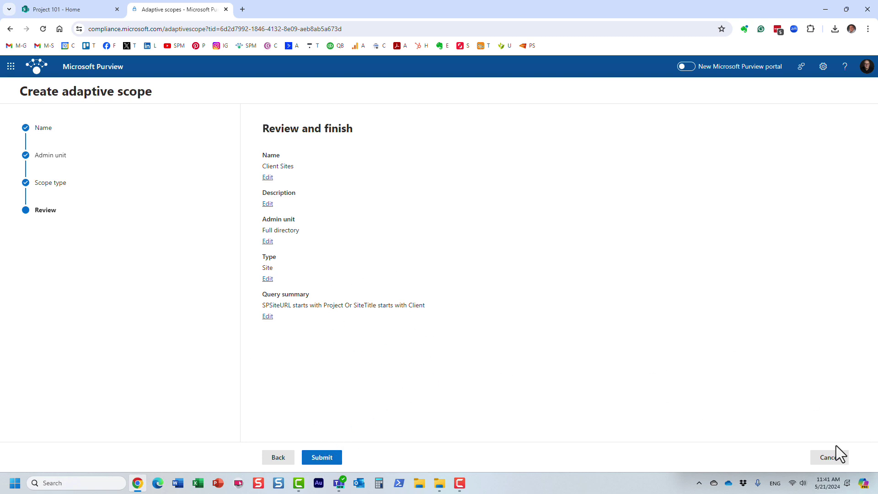
pyautogui.click(831, 457)
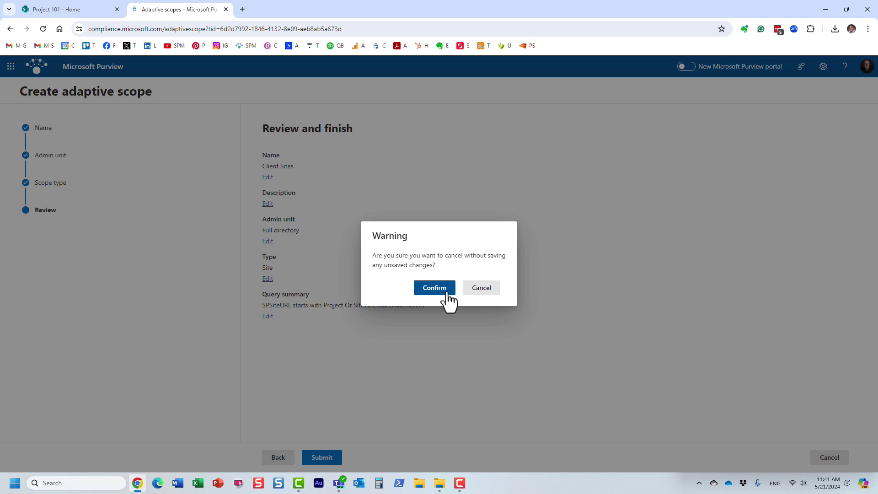
pyautogui.click(447, 292)
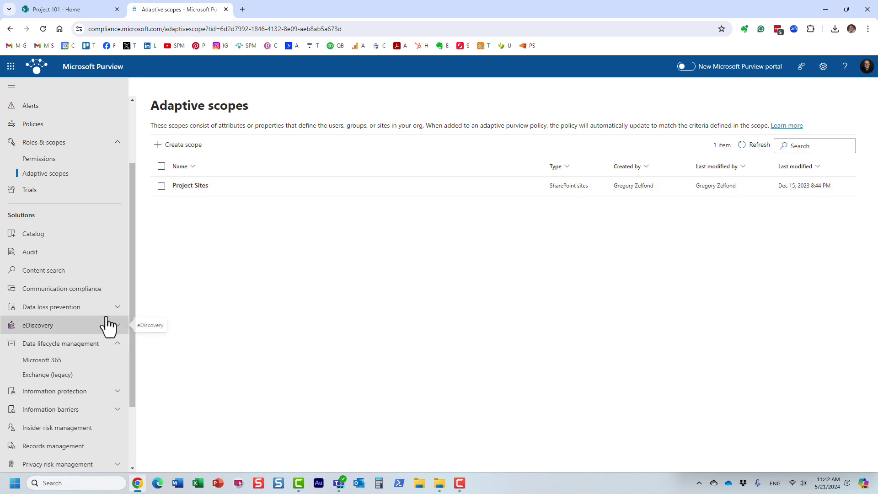
pyautogui.click(64, 361)
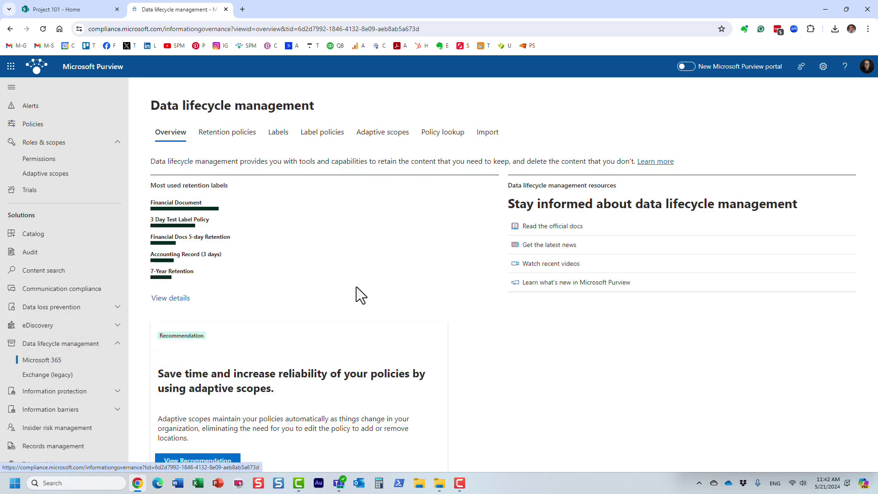
pyautogui.click(340, 136)
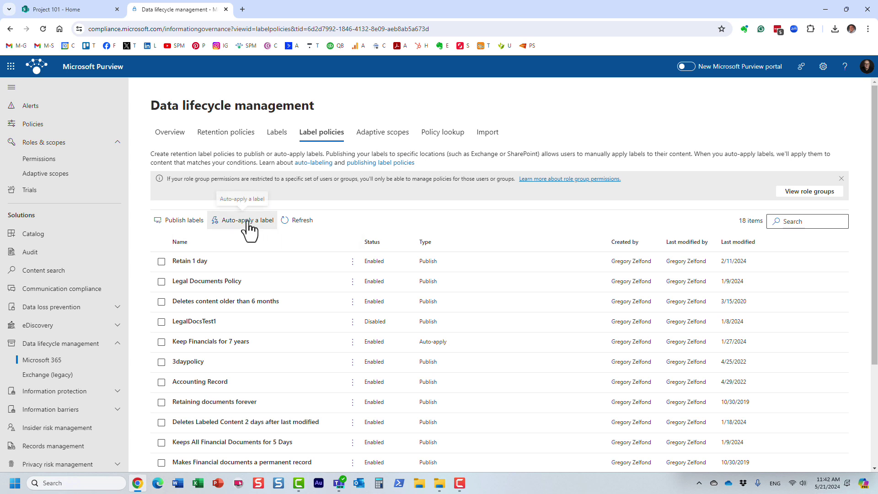
pyautogui.click(56, 174)
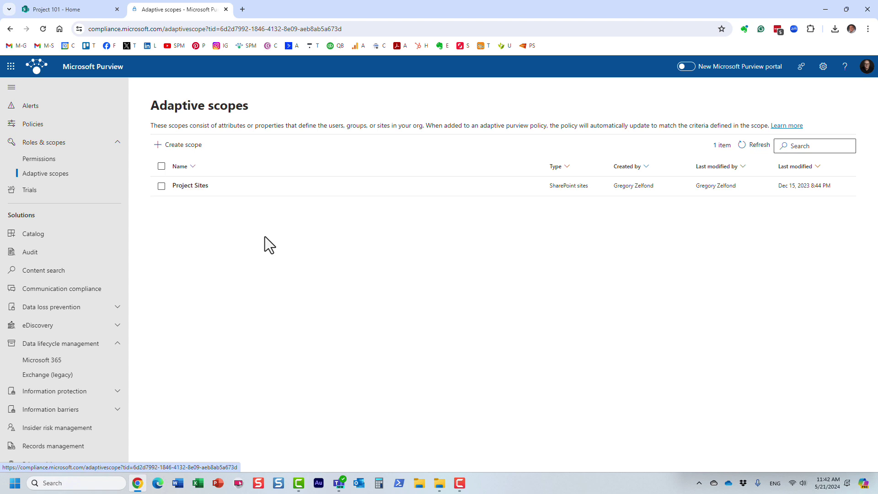
# - Create an adaptive scope named 'Test' for the full directory, targeting Users
pyautogui.click(179, 146)
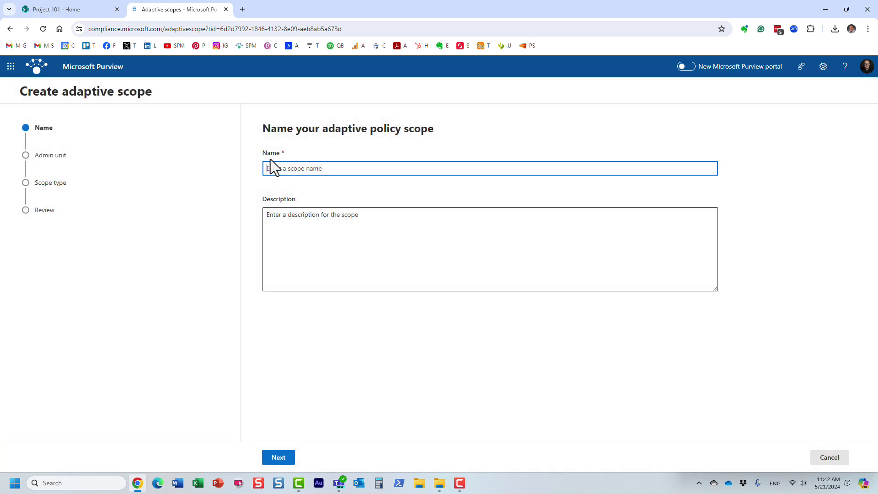
pyautogui.write('Test')
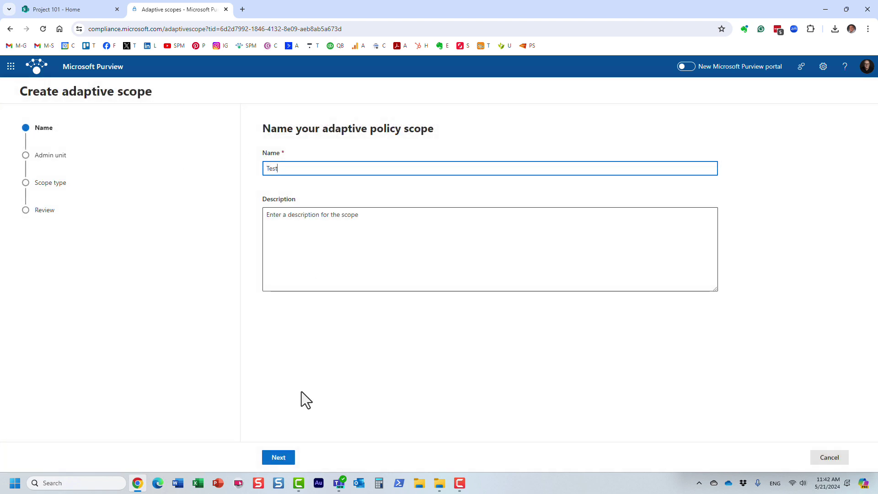
pyautogui.click(283, 457)
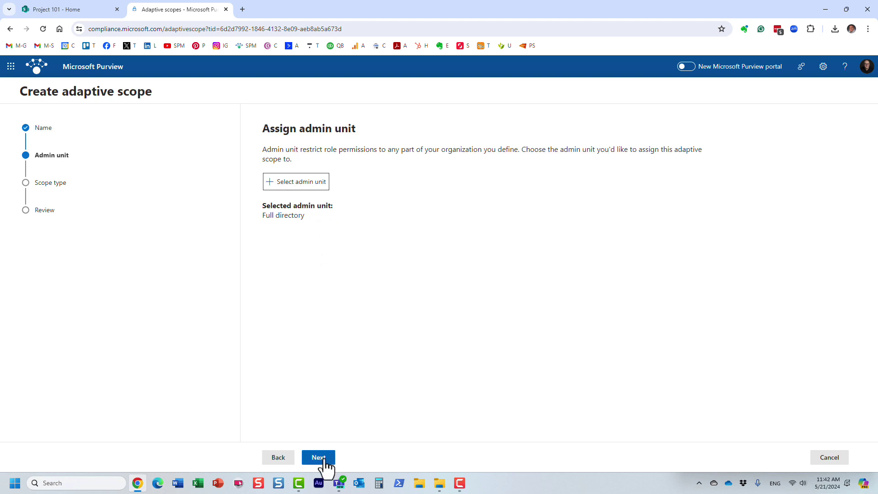
pyautogui.click(323, 459)
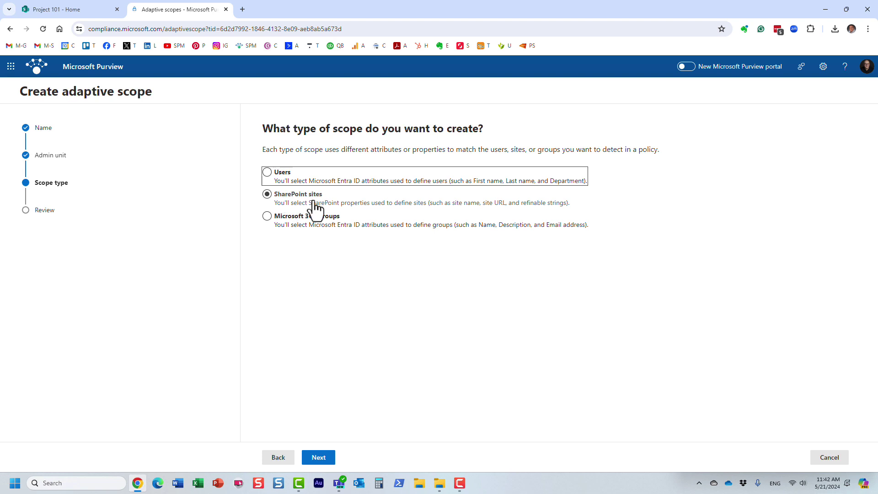
pyautogui.click(276, 172)
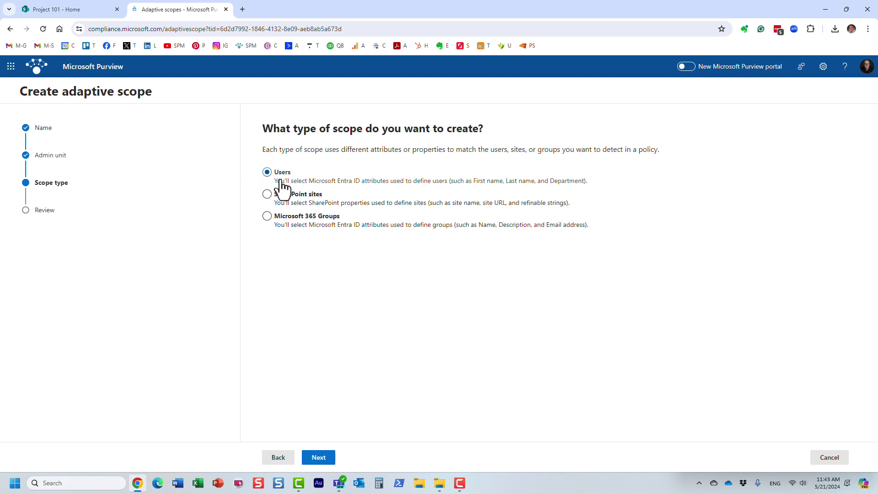
# - Build the user query condition Office is equal to 'USA'
pyautogui.click(319, 462)
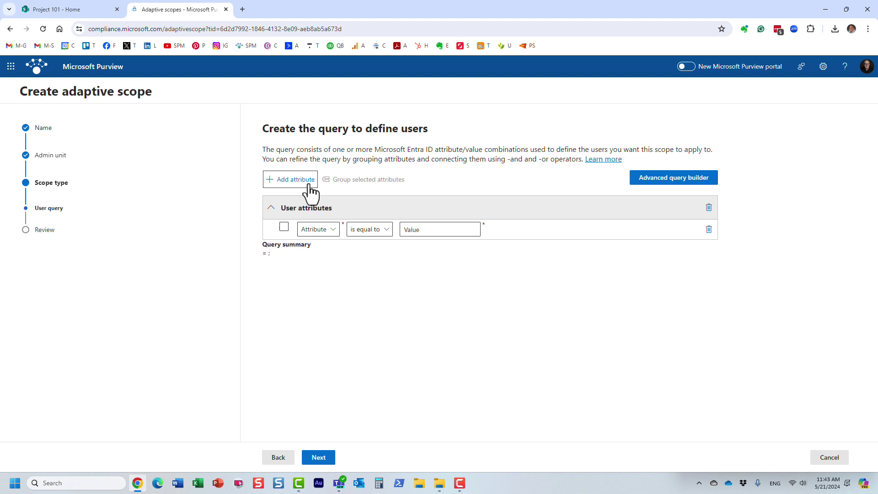
pyautogui.click(322, 230)
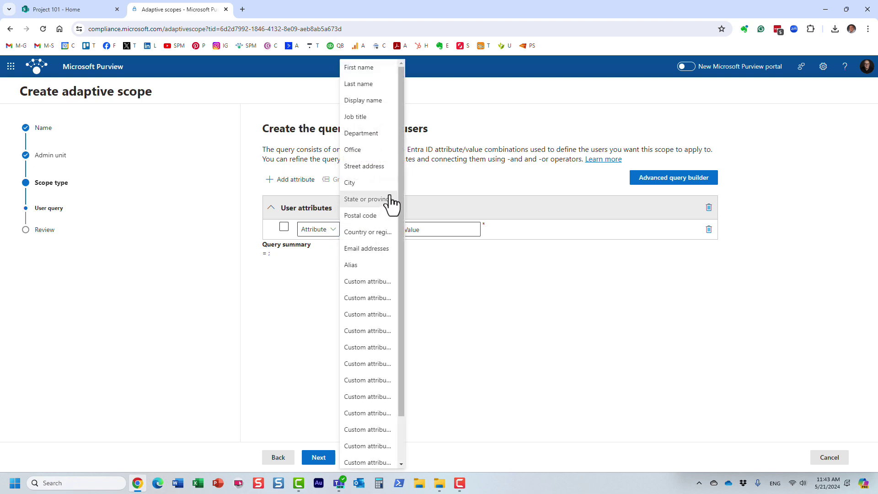
pyautogui.moveTo(399, 210); pyautogui.dragTo(412, 130)
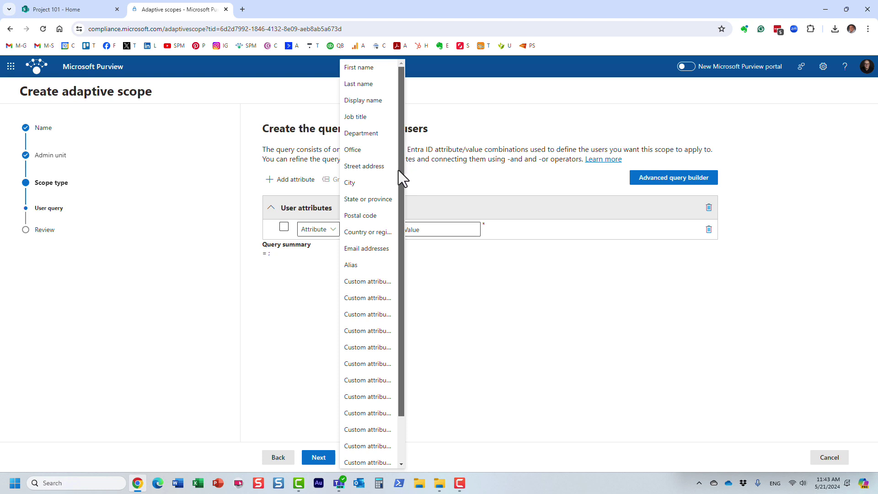
pyautogui.moveTo(399, 210); pyautogui.dragTo(399, 232)
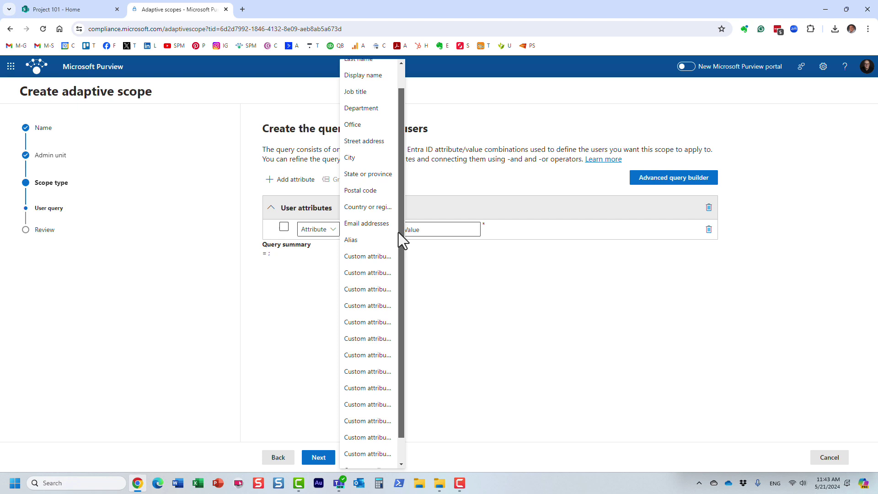
pyautogui.moveTo(399, 232); pyautogui.dragTo(396, 139)
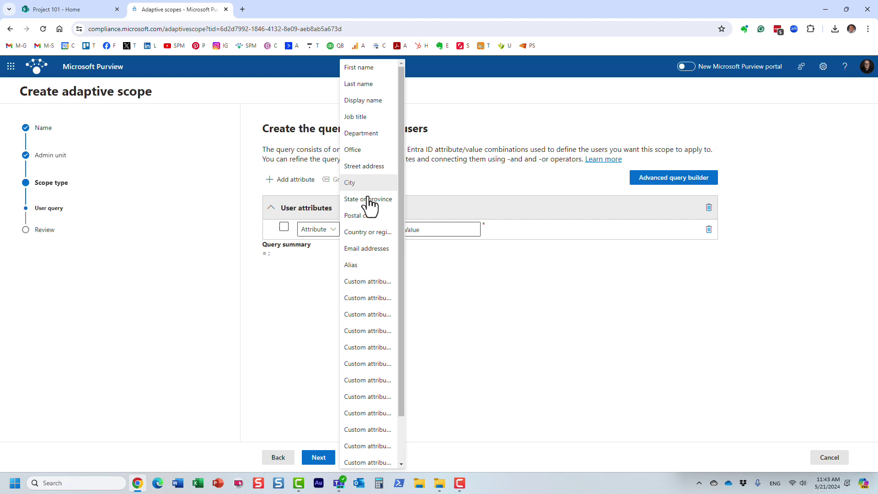
pyautogui.click(367, 232)
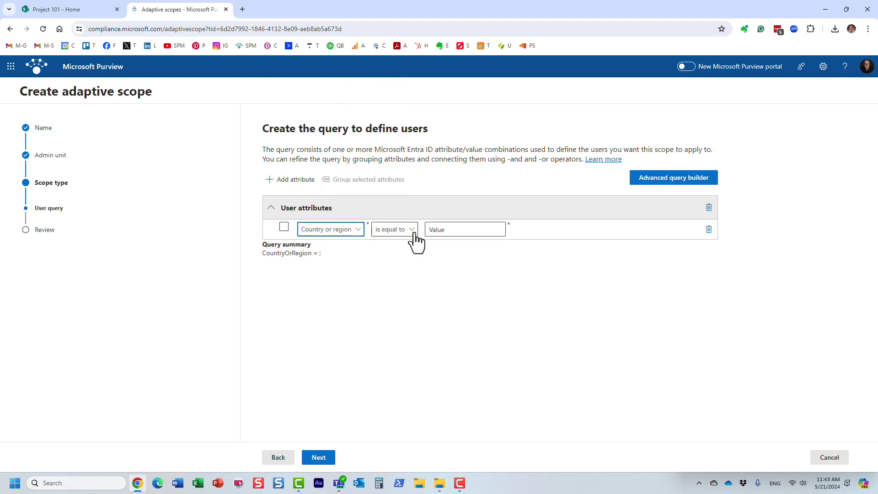
pyautogui.click(407, 231)
pyautogui.click(407, 244)
pyautogui.click(446, 229)
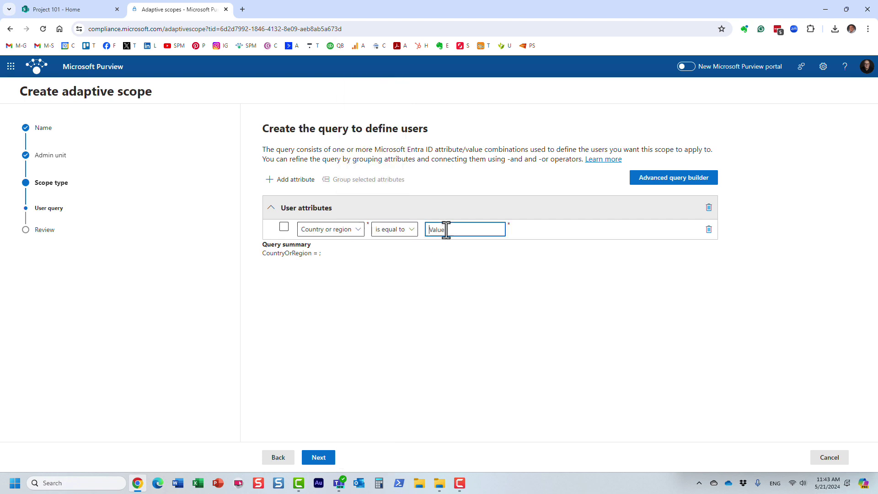
pyautogui.write('USA')
pyautogui.click(350, 233)
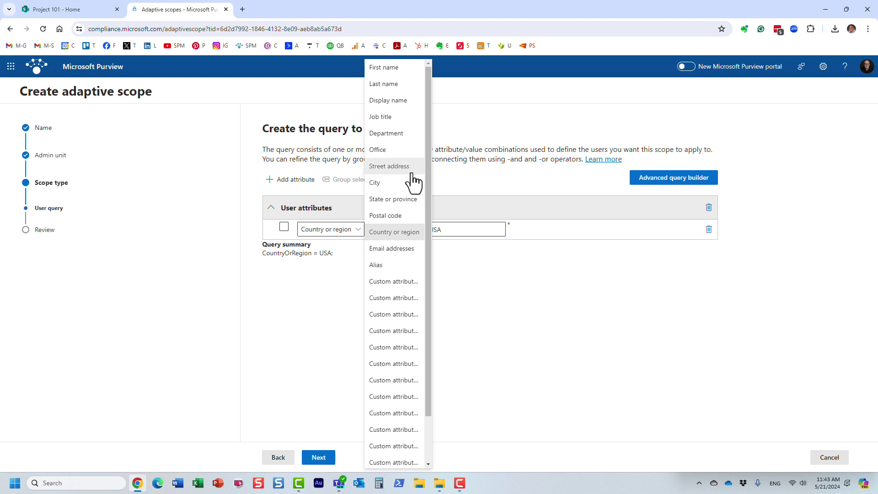
pyautogui.click(383, 150)
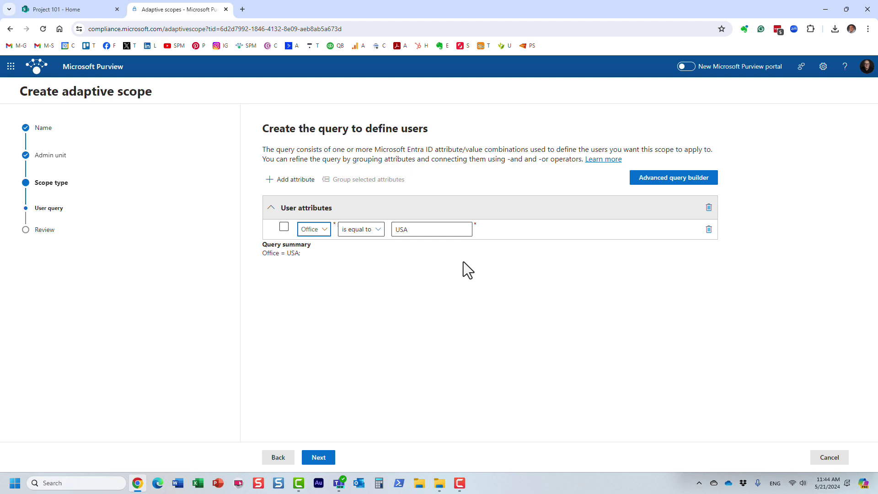
# - Discard the unsaved Test scope and go to the Retention policies list
pyautogui.click(833, 456)
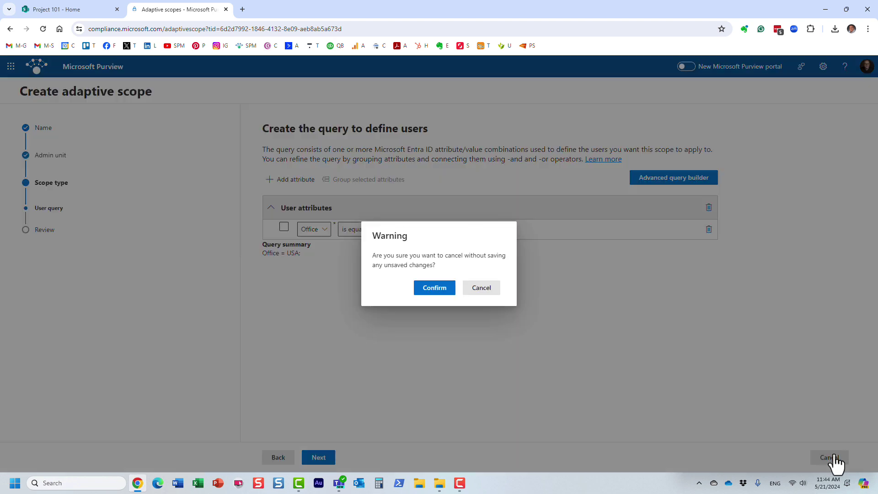
pyautogui.click(437, 290)
pyautogui.click(56, 361)
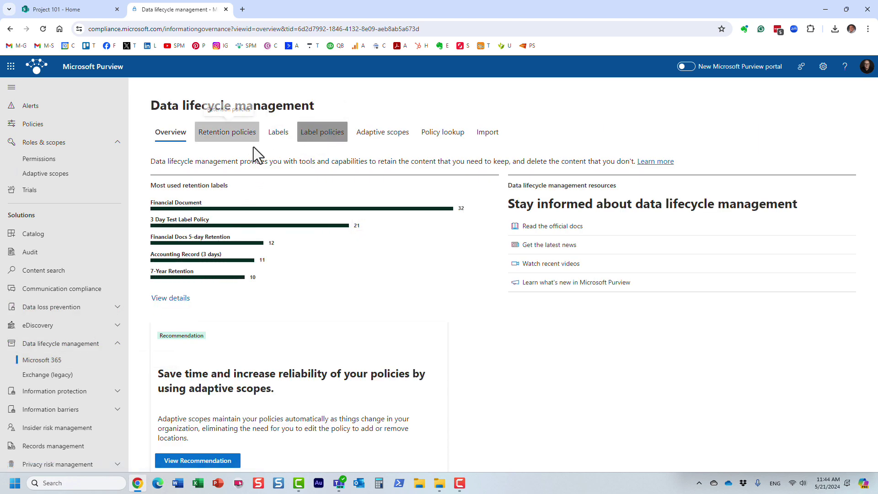
pyautogui.click(236, 138)
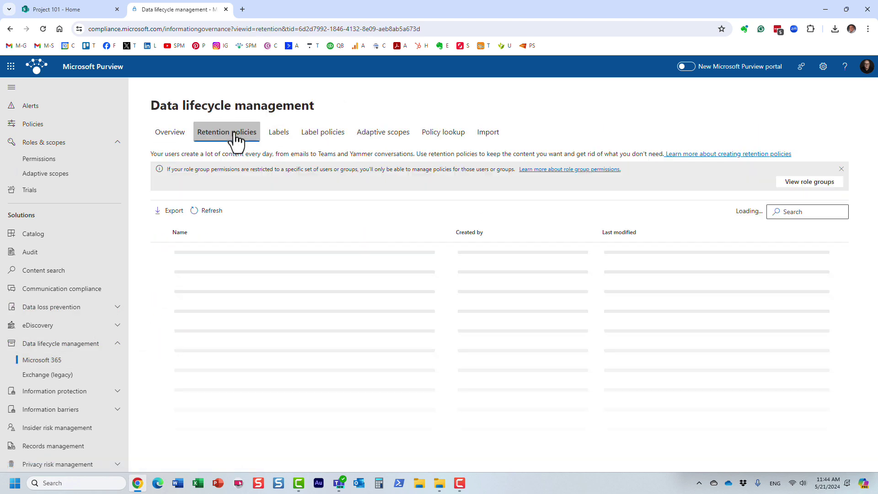
# - Start a new retention policy named 'Test' covering the full directory
pyautogui.click(196, 211)
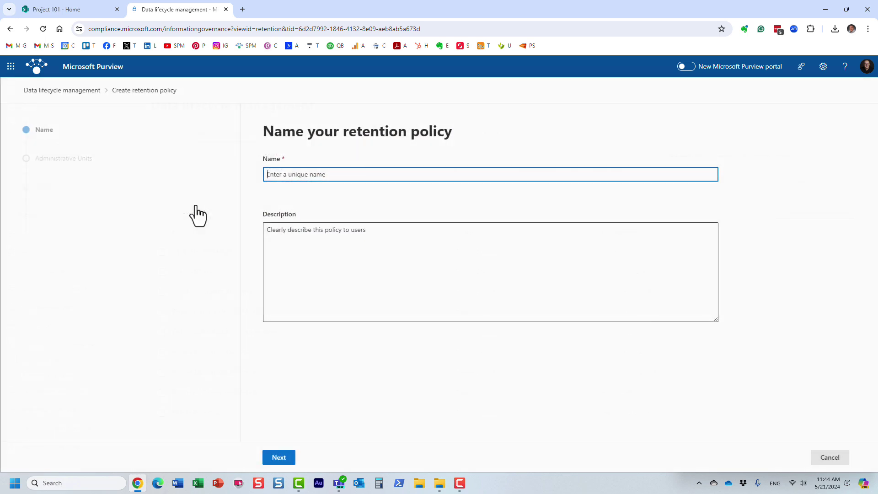
pyautogui.write('Test')
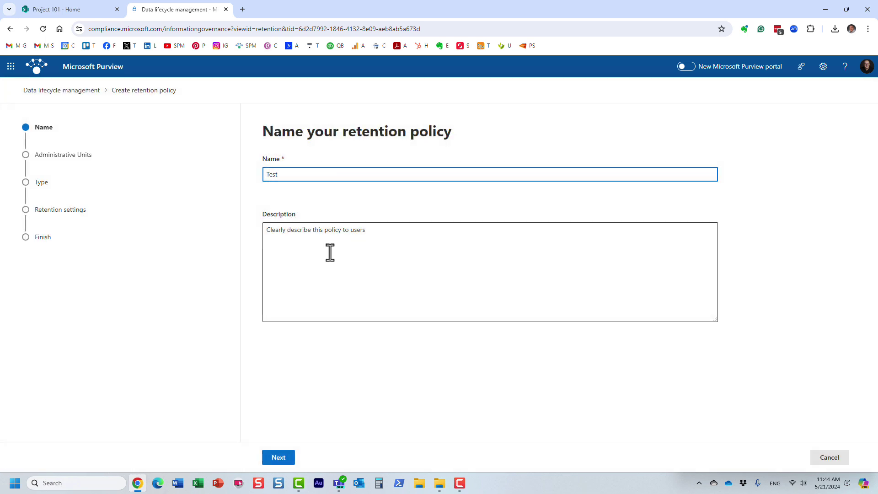
pyautogui.click(280, 457)
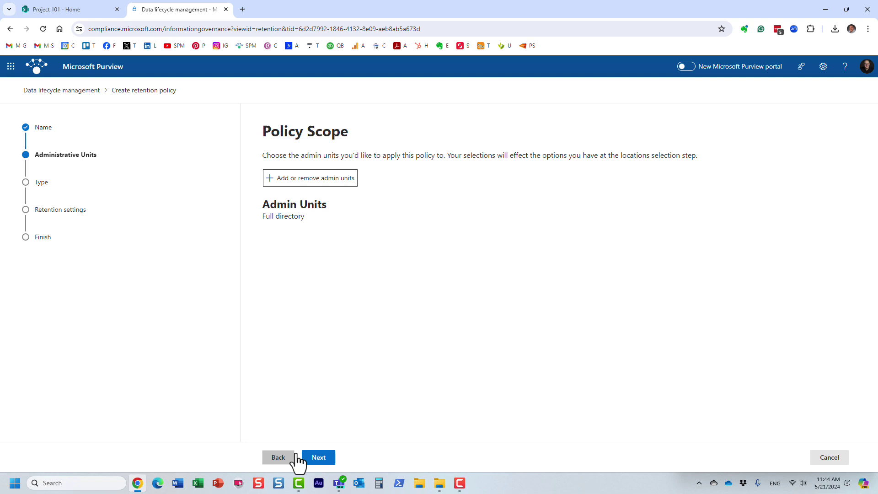
pyautogui.click(315, 458)
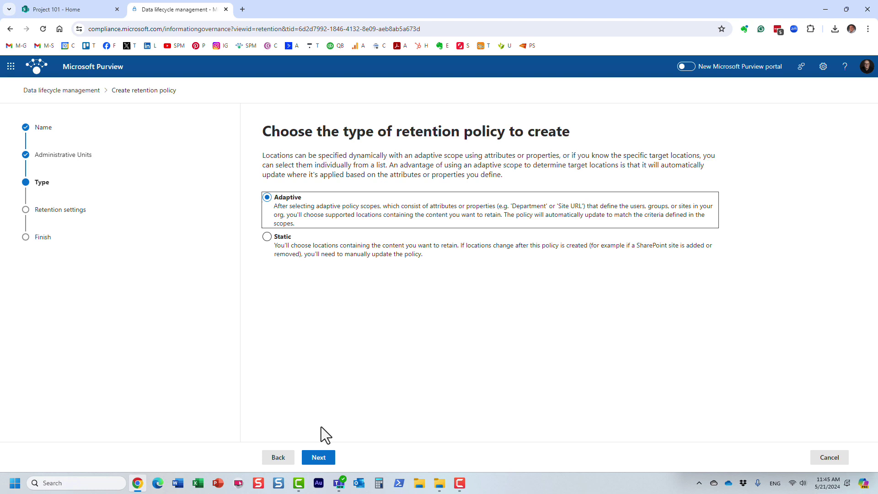
# - Add the Project Sites adaptive scope to the Test policy, enabling SharePoint sites
pyautogui.click(321, 459)
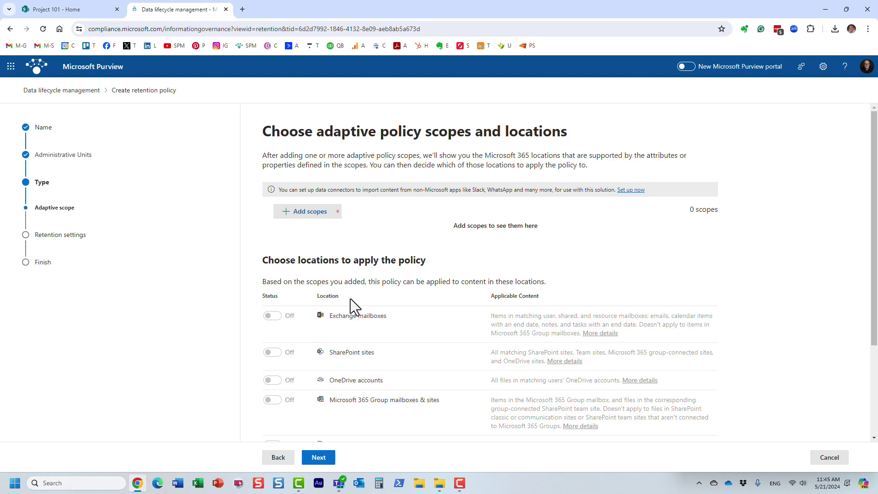
pyautogui.click(326, 214)
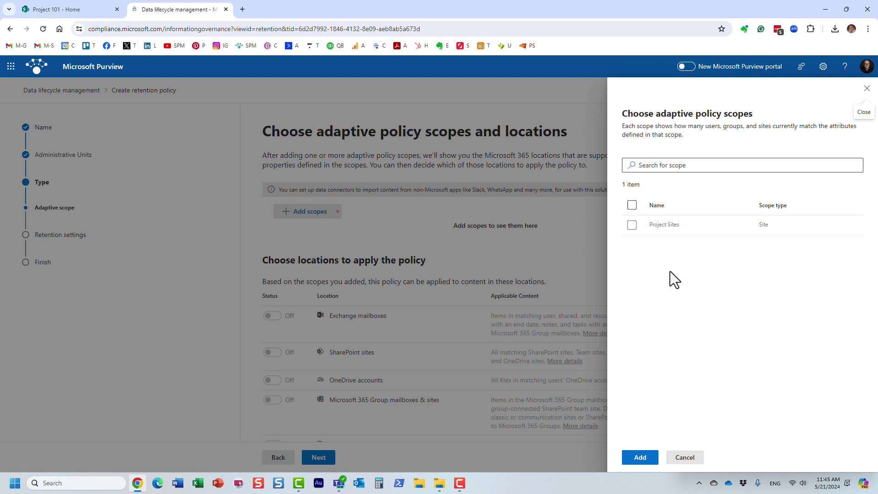
pyautogui.click(634, 228)
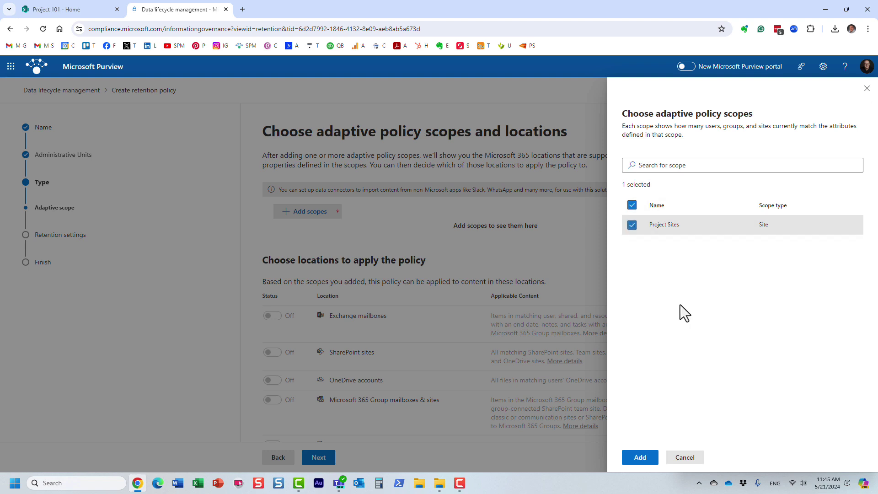
pyautogui.click(640, 457)
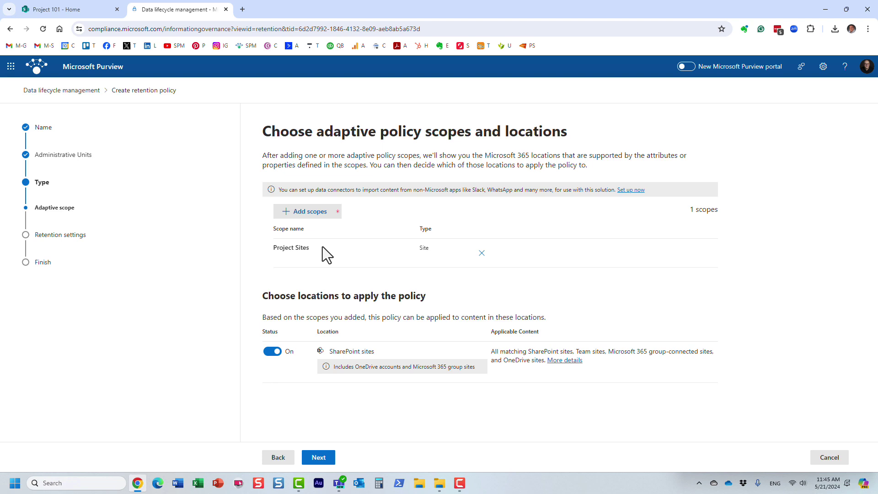
# - Advance to retention settings, defaulting to keep items 7 years from creation, then delete
pyautogui.click(325, 456)
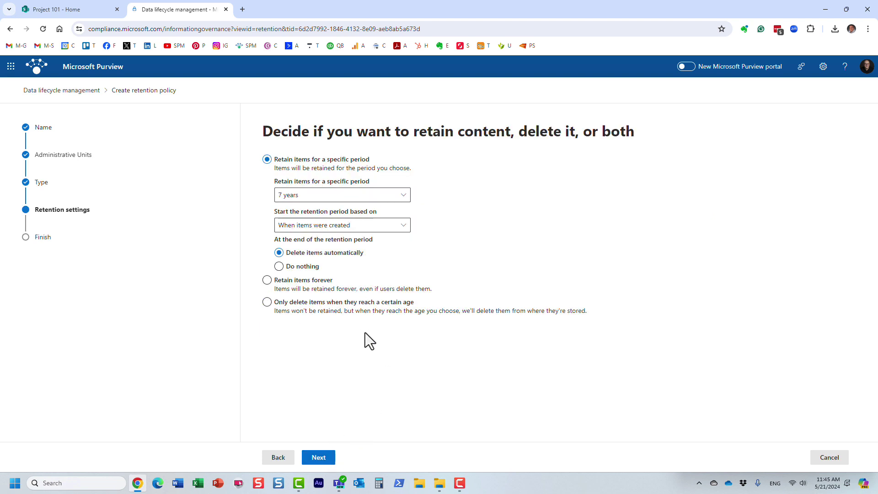